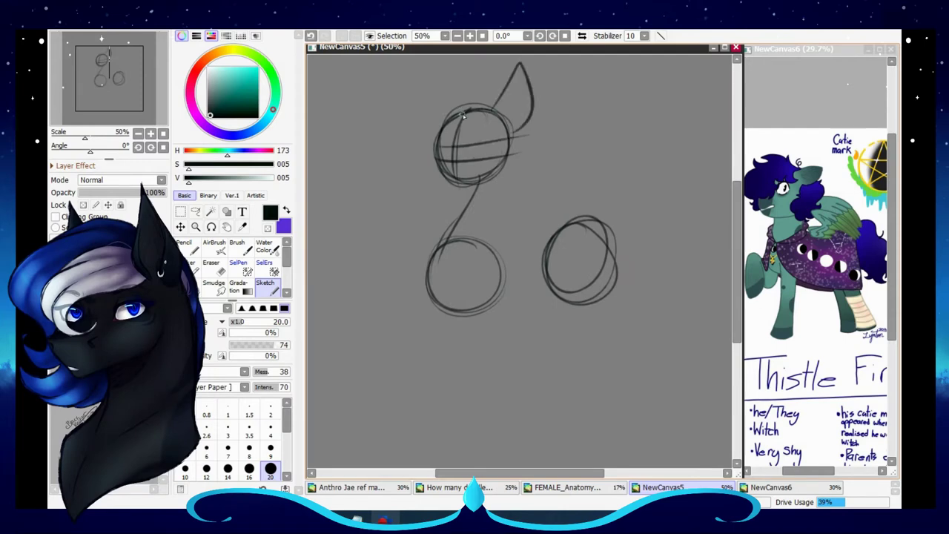
Sketch the pony's raised front leg and straight standing front leg below the chest circle, ending both in hooves.
scroll(726, 256, down, 3)
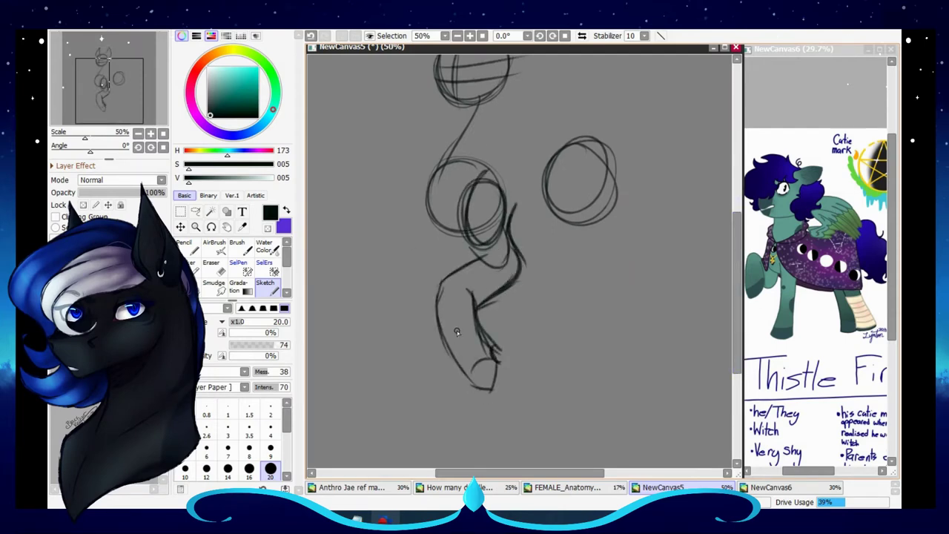
drag(467, 275, 486, 265)
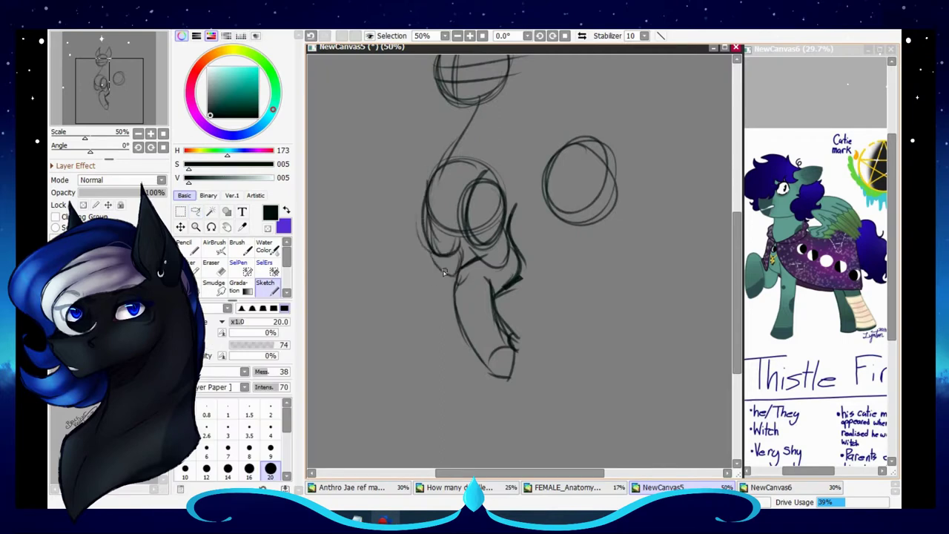
scroll(473, 314, down, 3)
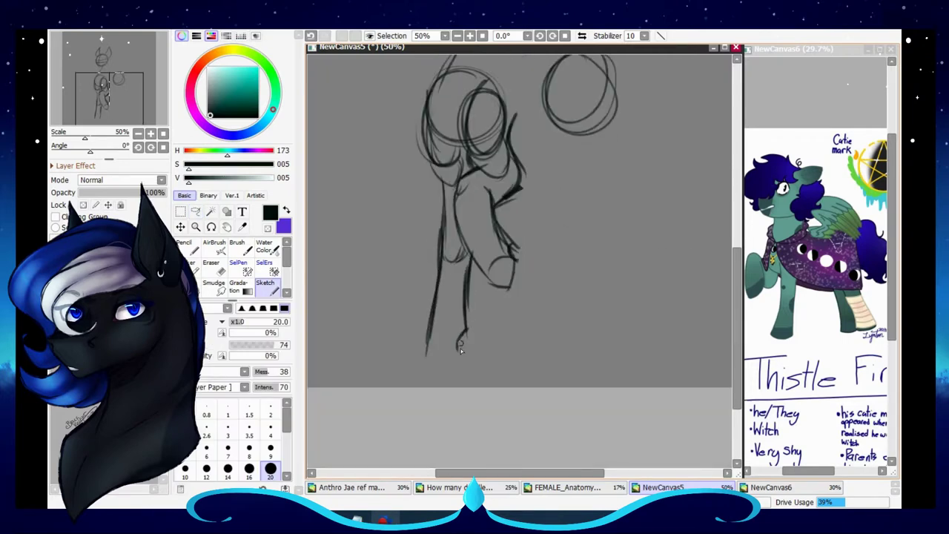
drag(459, 350, 434, 351)
scroll(460, 297, down, 2)
Select the sketched head and ears and shift them slightly closer to the body.
scroll(475, 149, up, 2)
key(a)
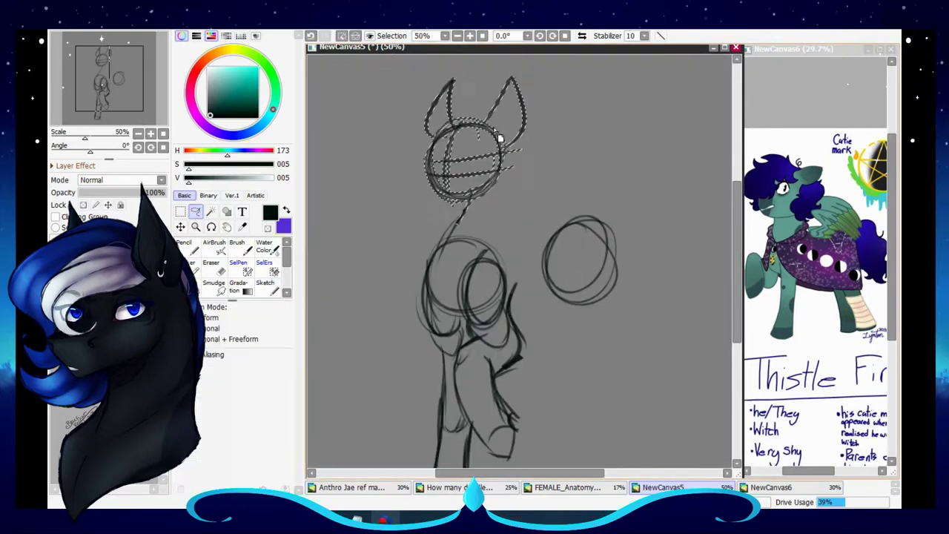
key(ctrl+d)
Sketch the face on the head circle with eyes, eyebrows, muzzle and a small mouth.
key(b)
scroll(474, 170, up, 4)
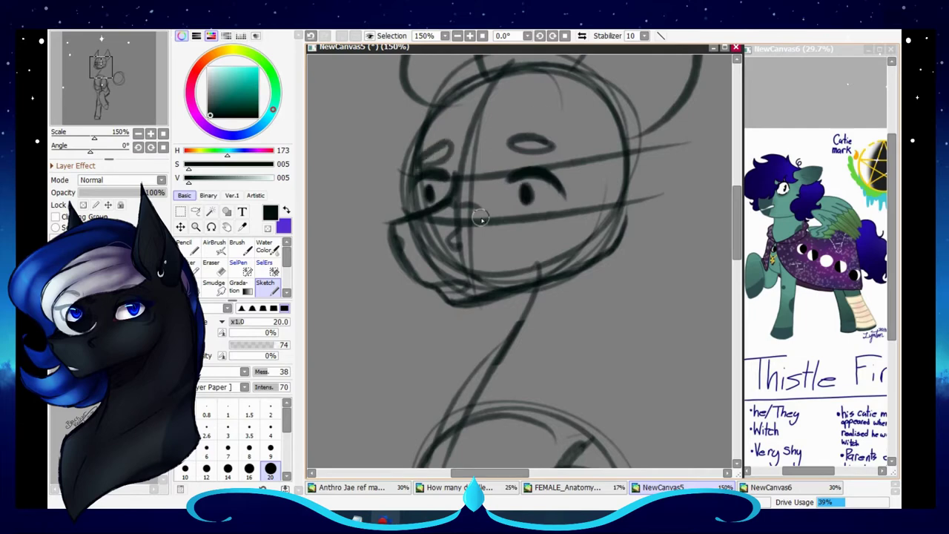
drag(434, 284, 481, 282)
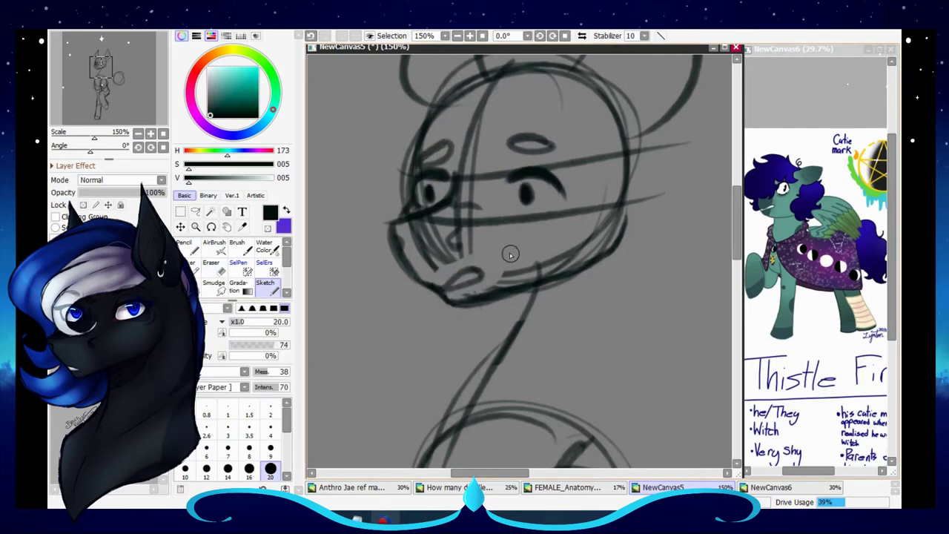
scroll(555, 188, down, 3)
Sketch the jaw, the front and back of the neck, and the chest outline joining the head to the body.
scroll(519, 306, up, 1)
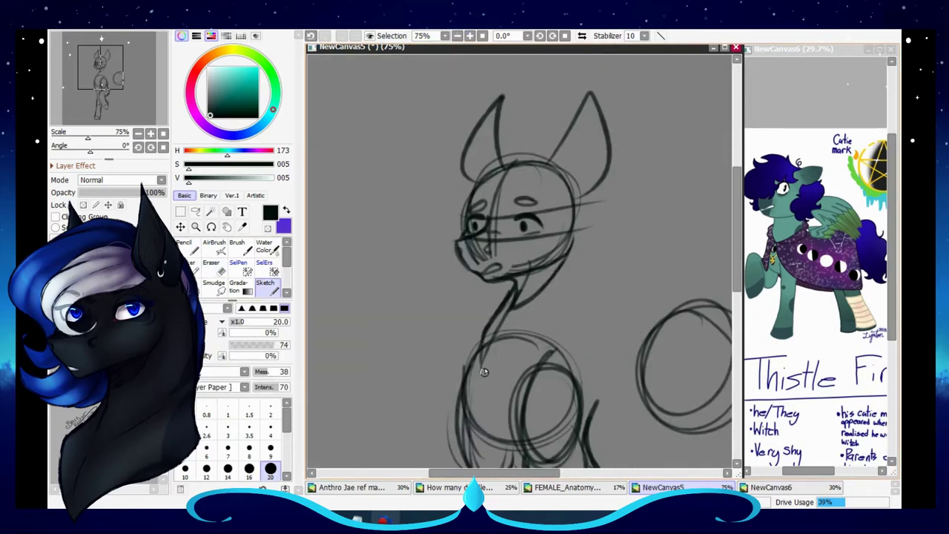
scroll(519, 454, down, 3)
scroll(511, 151, up, 3)
drag(507, 89, 512, 129)
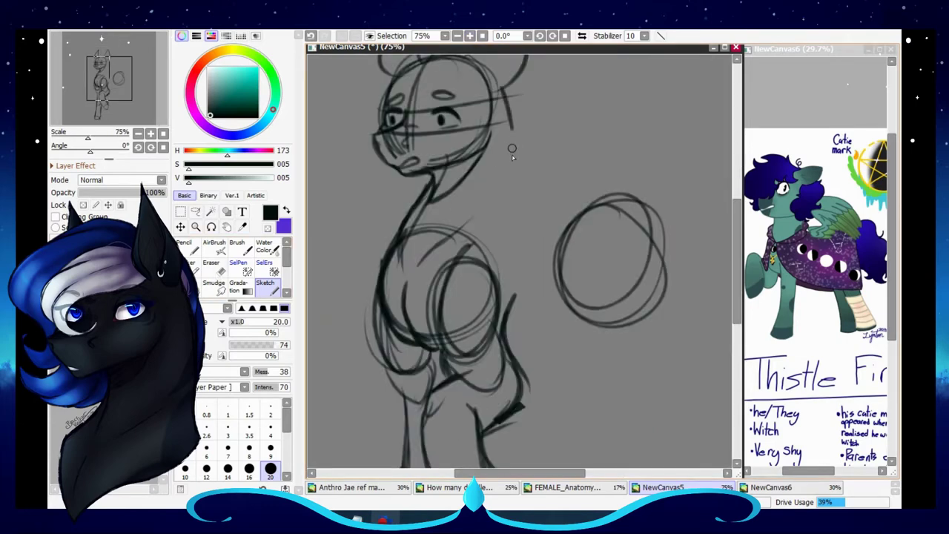
Select the head together with the upper neck and move it down toward the body.
scroll(481, 237, up, 3)
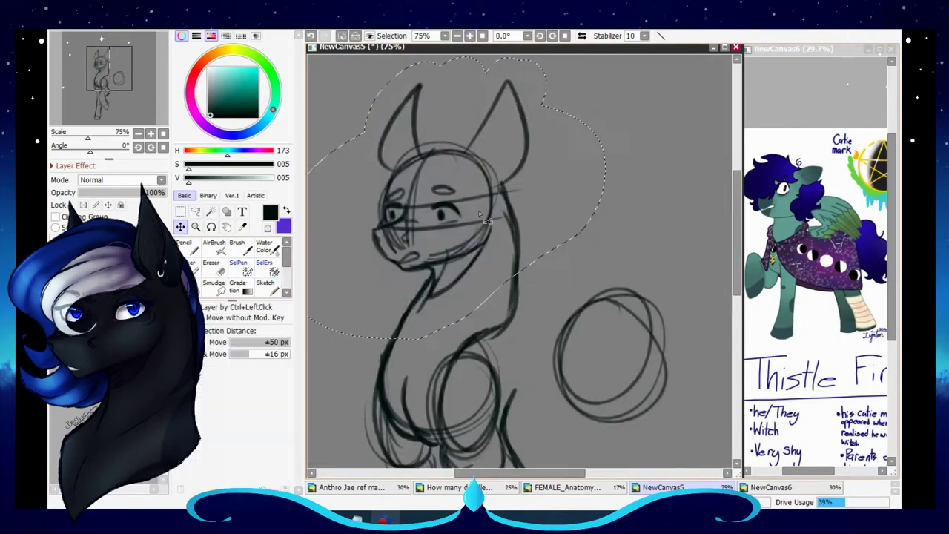
click(265, 283)
scroll(401, 334, down, 2)
scroll(429, 296, down, 2)
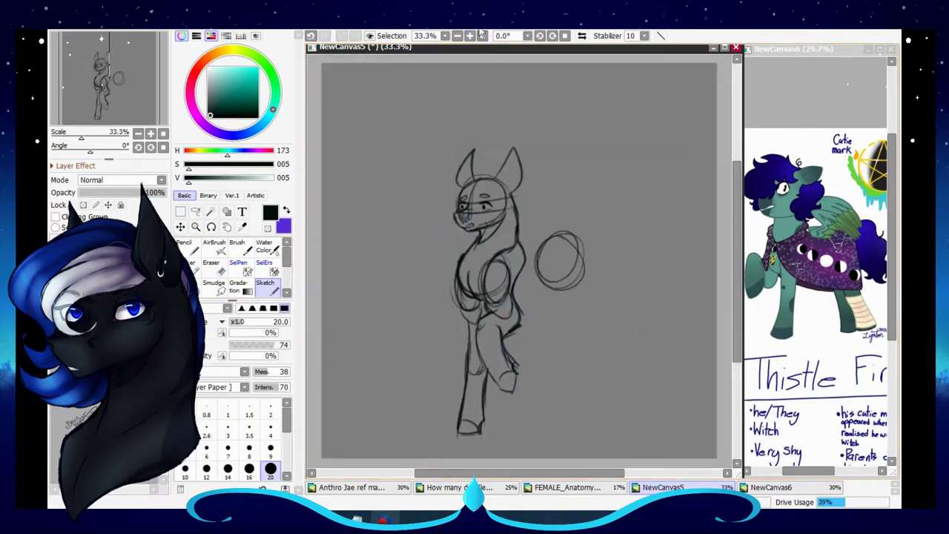
Sketch the back, rump, tail base and belly around the hind circle, and adjust the belly line with a transform.
scroll(429, 297, up, 1)
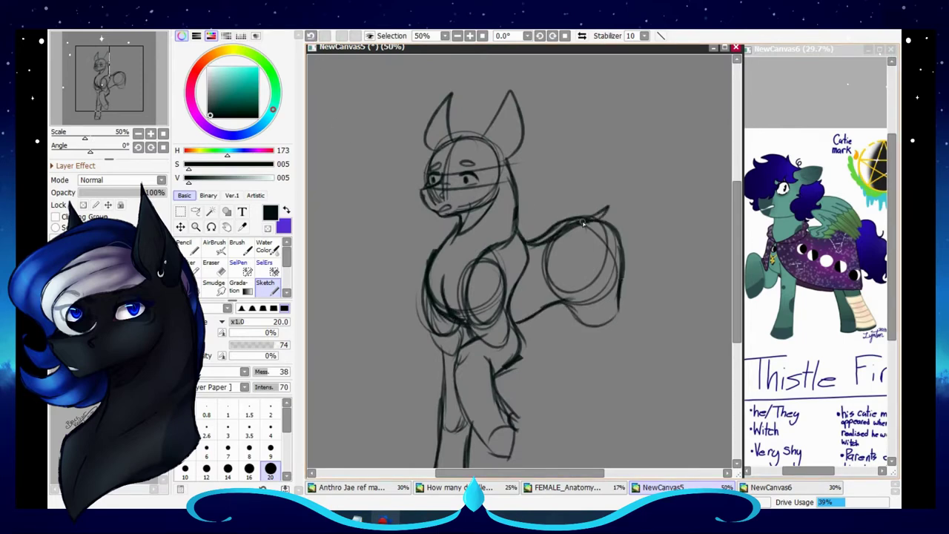
scroll(583, 223, down, 3)
key(a)
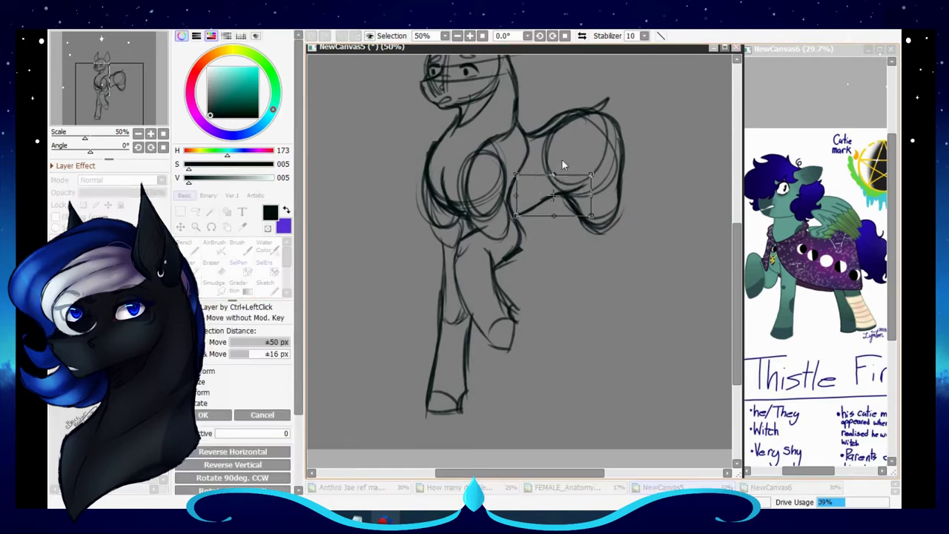
Reshape the raised front leg with a transform and rework its hoof lines.
mouse_move(456, 251)
mouse_down()
mouse_move(458, 300)
mouse_move(455, 256)
mouse_up()
key(Delete)
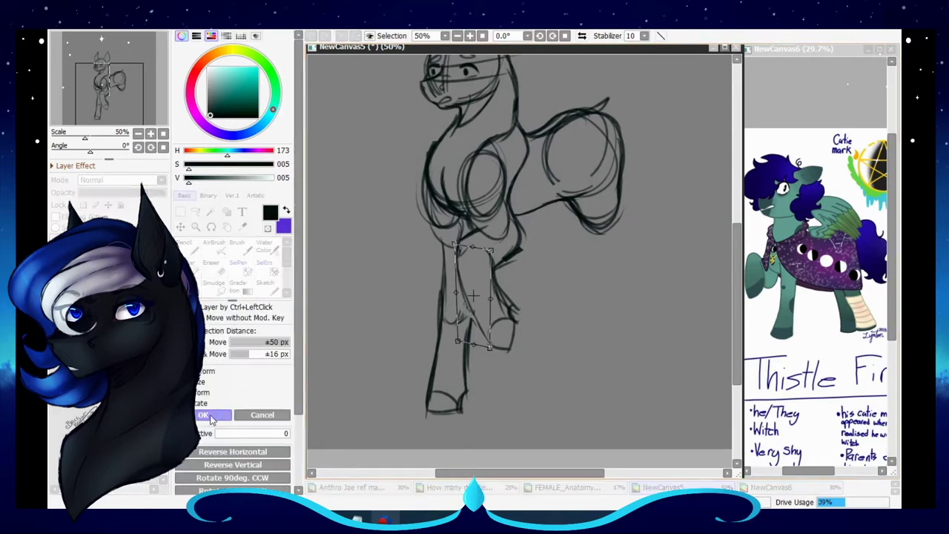
key(e)
key(n)
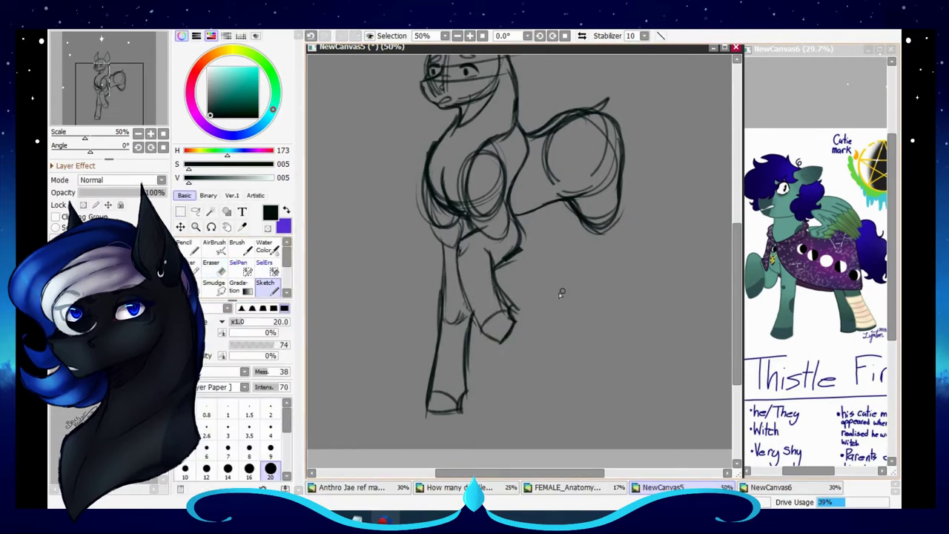
key(ctrl+z)
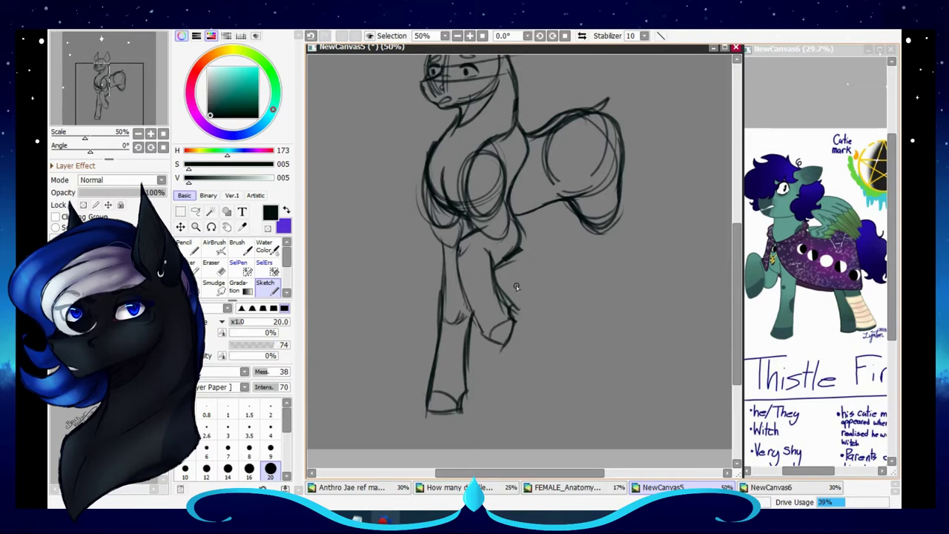
Tilt the selected haunch with a free transform and sketch the near hind leg down to its hoof.
key(a)
mouse_move(648, 77)
mouse_down()
mouse_move(578, 200)
mouse_move(593, 111)
mouse_up()
click(214, 392)
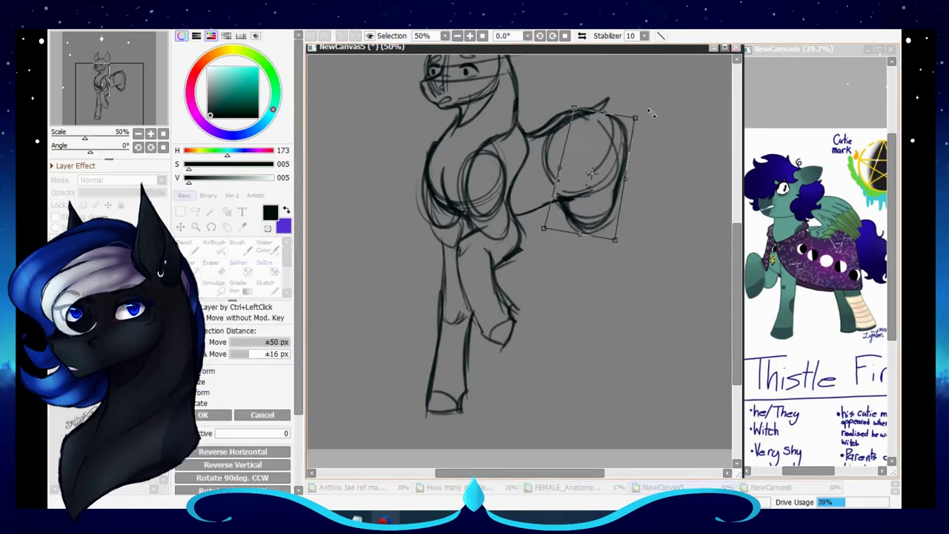
key(Return)
key(n)
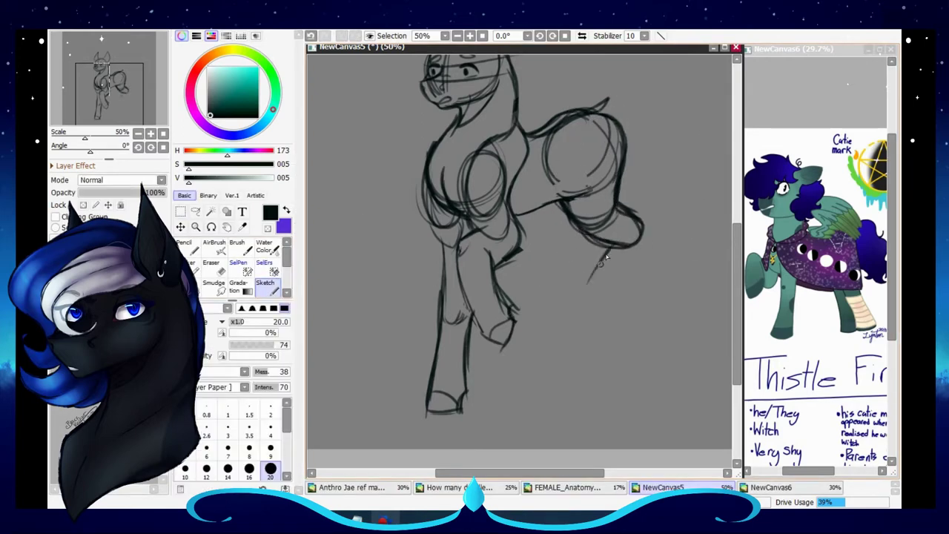
Select the hindquarters and adjust their angle and proportions with a transform.
key(a)
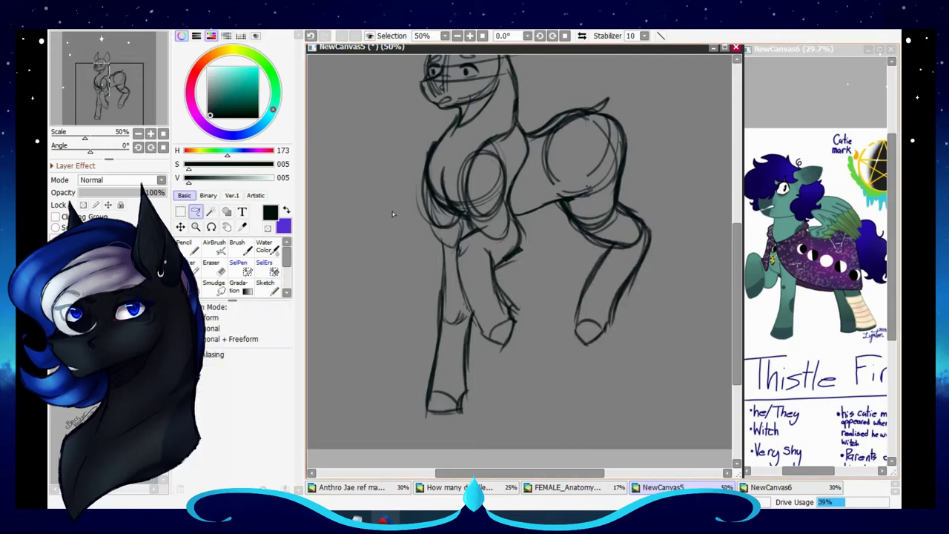
scroll(499, 216, up, 2)
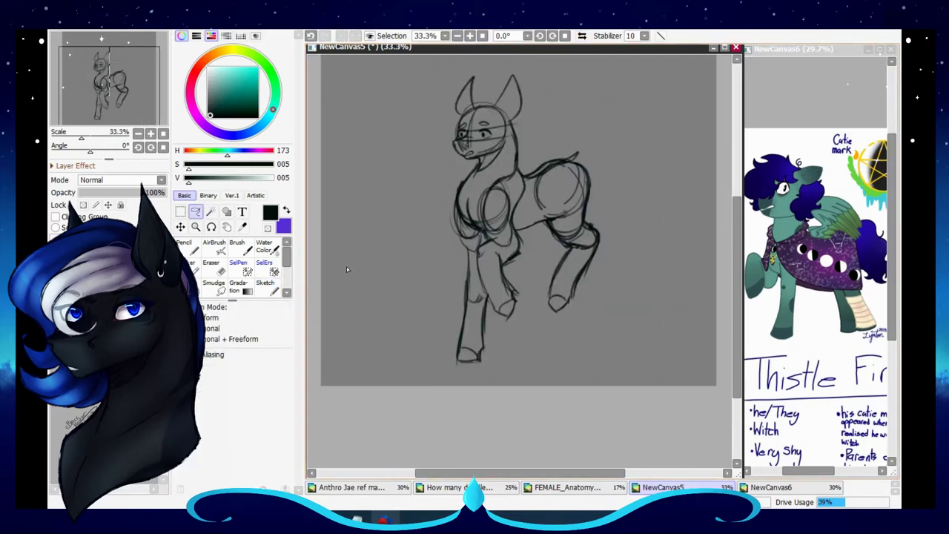
key(ctrl+t)
key(Return)
Sketch the far hind leg from the belly behind the near hind leg.
key(n)
scroll(499, 216, up, 1)
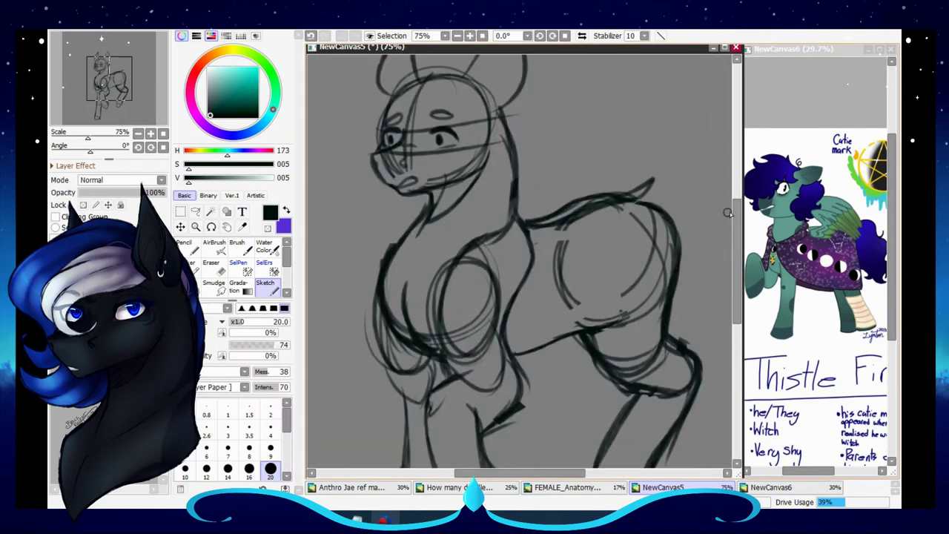
scroll(573, 190, down, 3)
scroll(572, 190, down, 2)
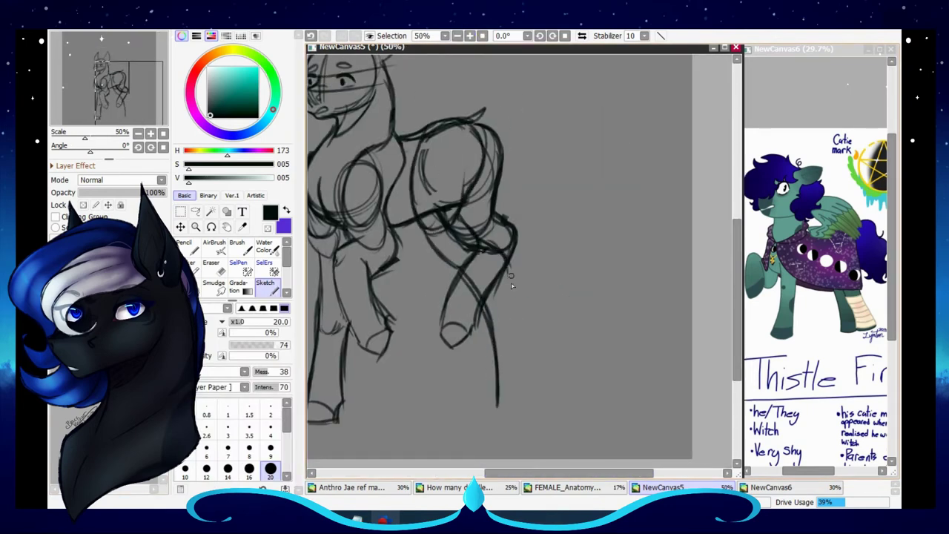
Select the far hind leg's lower part and adjust it with a transform.
key(ctrl+t)
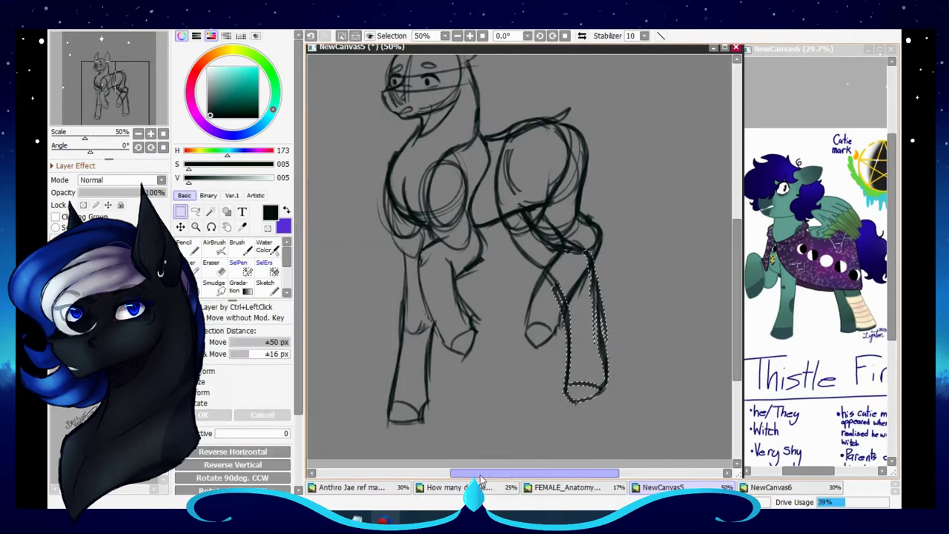
key(Return)
scroll(462, 329, down, 1)
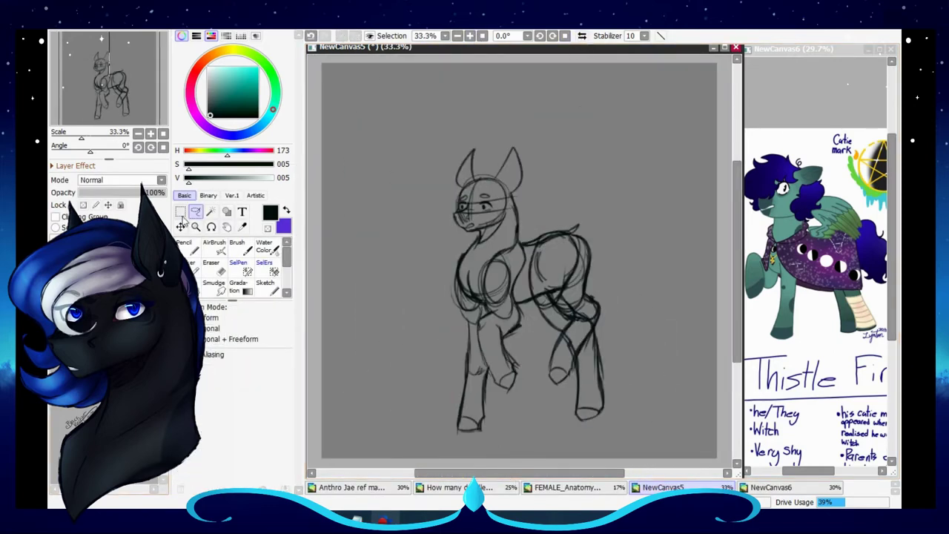
Free-transform the hindquarters with both hind legs so the hooves slant in toward the front legs.
key(ctrl+t)
drag(602, 435, 577, 439)
mouse_move(605, 232)
mouse_down()
mouse_move(615, 244)
mouse_move(599, 250)
mouse_up()
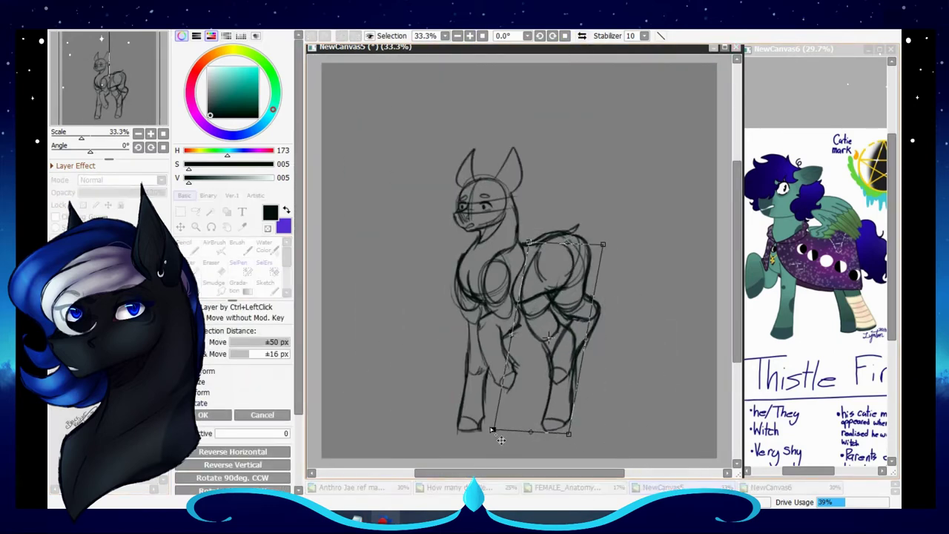
click(203, 415)
Erase the overlapping construction lines where the two hind legs cross and tidy the leg outlines.
scroll(440, 111, up, 2)
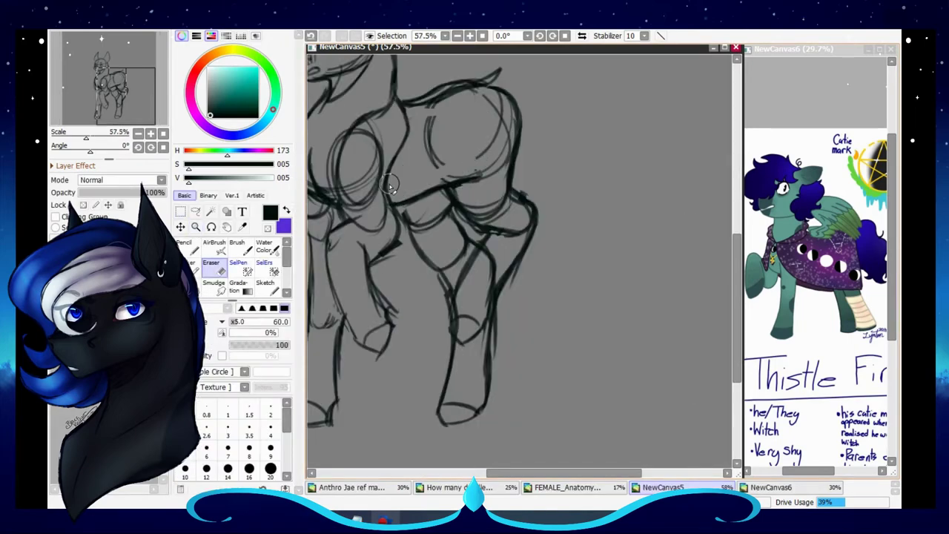
key(b)
key(e)
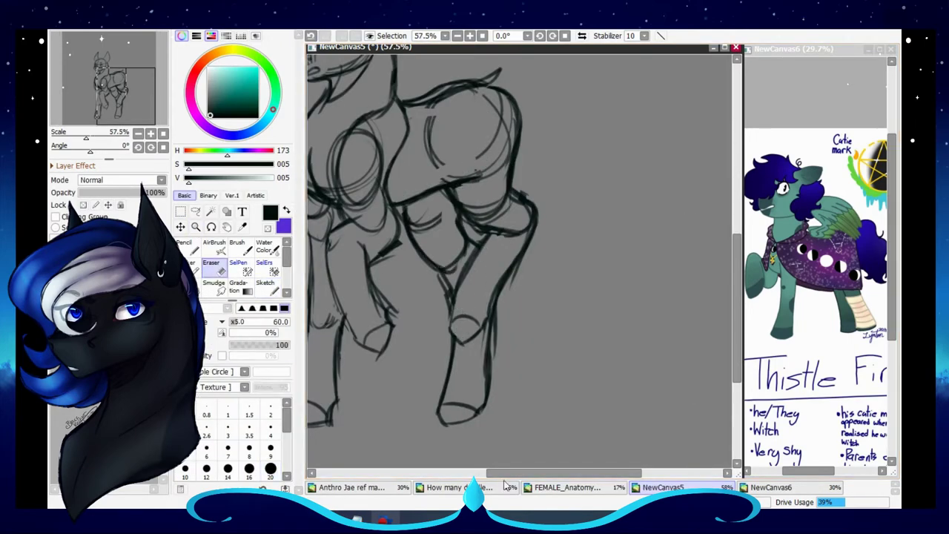
drag(448, 334, 541, 334)
key(b)
Slant the standing front leg forward with a free transform, and transform the near hind leg's lower part.
scroll(592, 345, down, 3)
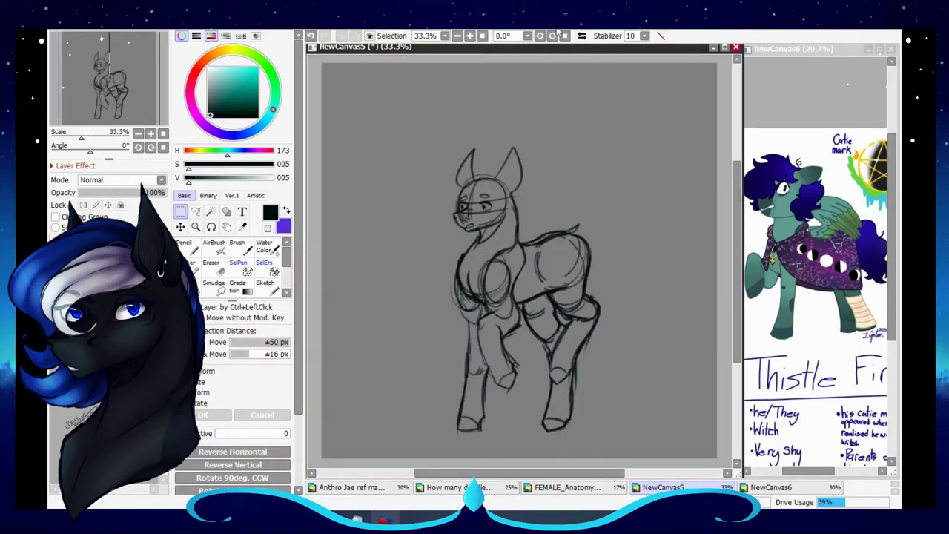
scroll(592, 345, up, 2)
key(b)
drag(370, 281, 354, 406)
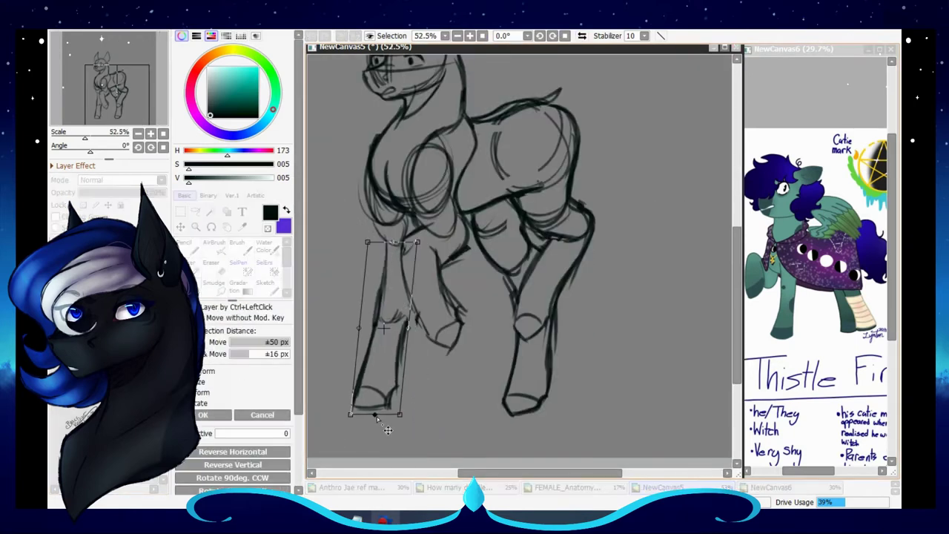
drag(393, 311, 392, 404)
key(m)
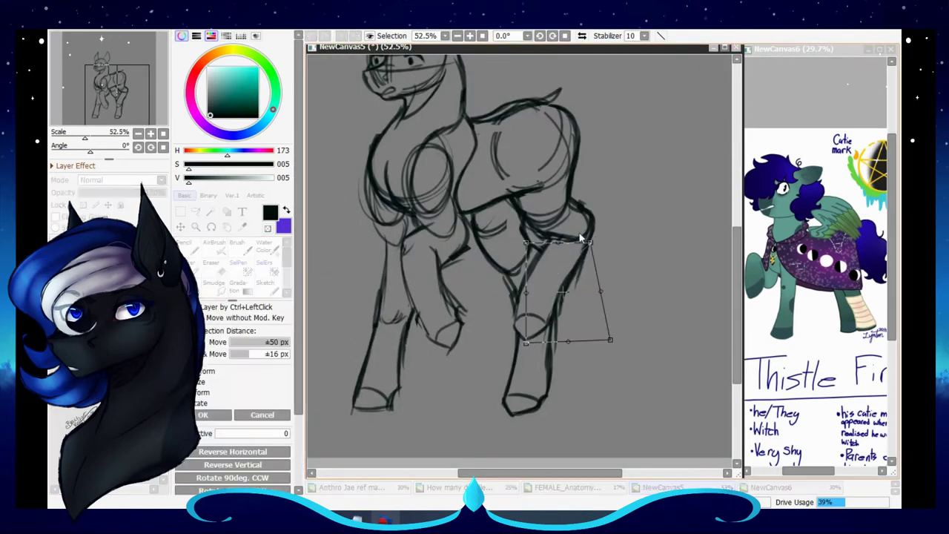
scroll(564, 275, down, 3)
key(ctrl+t)
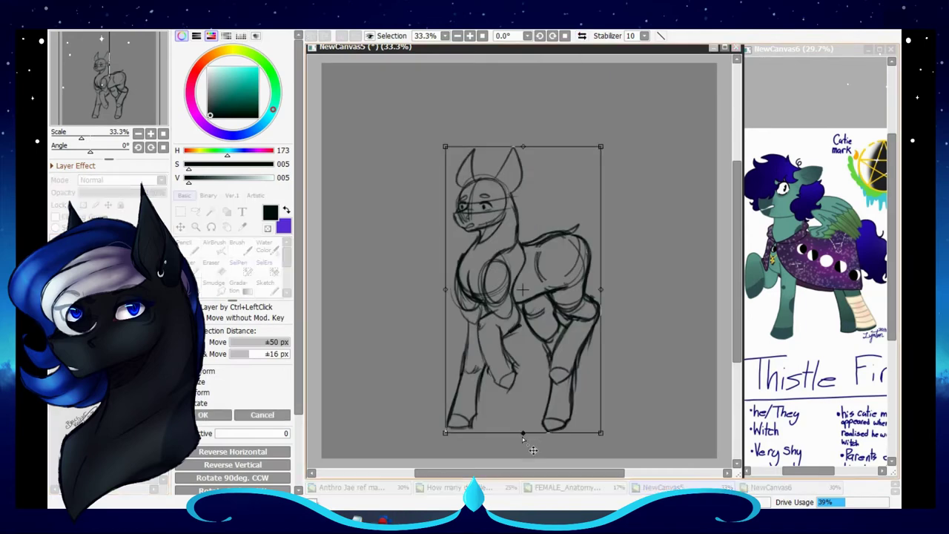
key(Escape)
Erase both upright ears from the top of the head.
key(e)
scroll(496, 232, up, 3)
drag(493, 231, 519, 215)
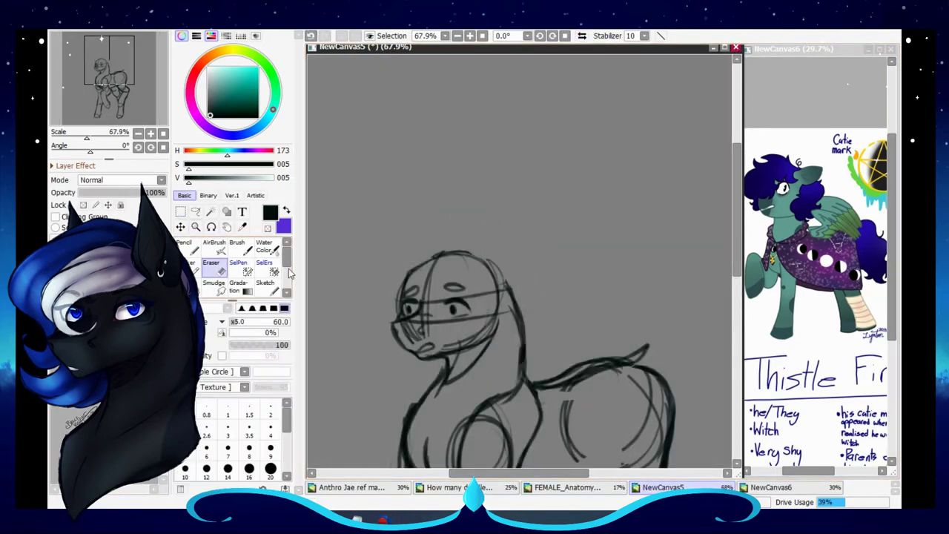
Sketch two new pointed ears swept backward from the top of the head.
key(b)
scroll(452, 267, up, 2)
drag(444, 260, 582, 197)
drag(400, 249, 445, 248)
drag(474, 253, 511, 311)
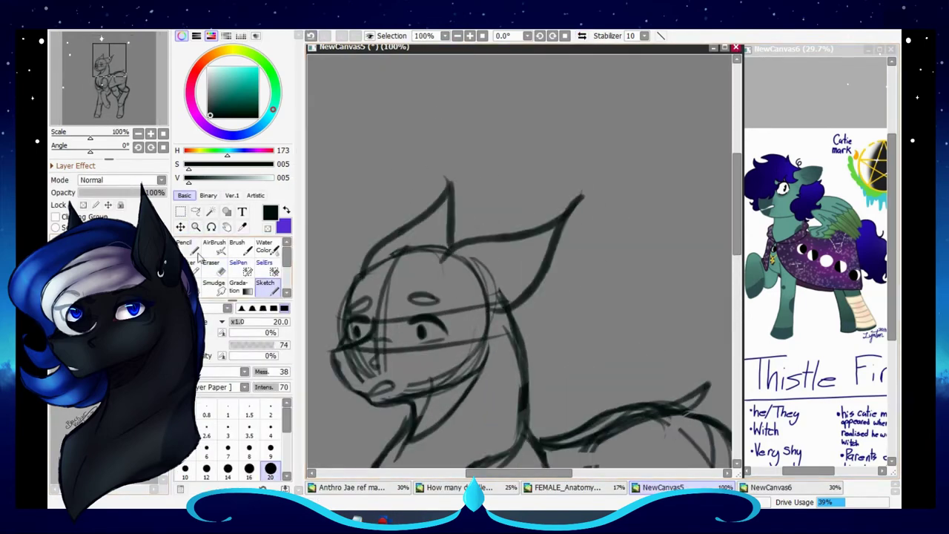
Scale down both ears with a transform, and refine the near ear's placement and inner detail.
scroll(519, 296, down, 2)
scroll(519, 297, up, 2)
key(ctrl+t)
key(Return)
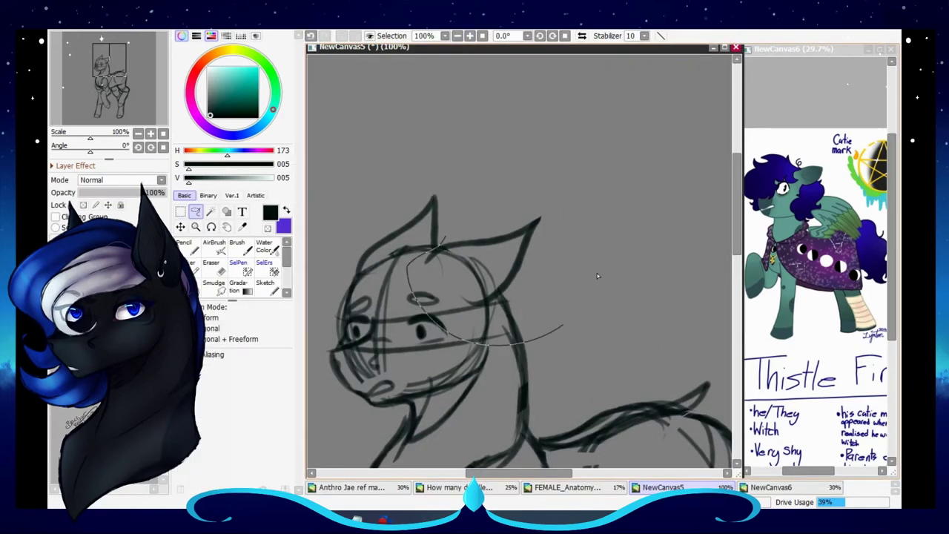
drag(445, 244, 528, 245)
scroll(465, 73, down, 2)
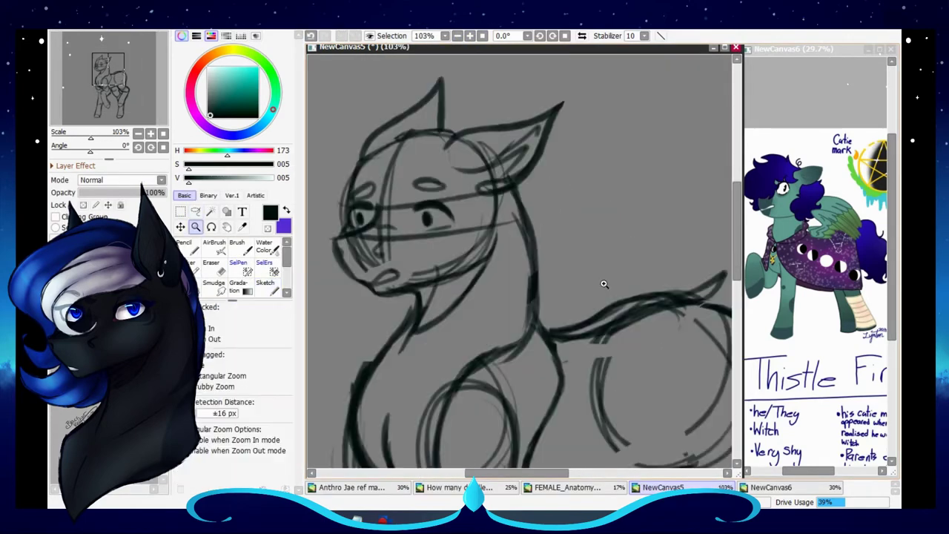
Erase the construction guidelines crossing the muzzle, cheek and back of the head.
scroll(603, 281, up, 2)
key(e)
drag(463, 239, 490, 222)
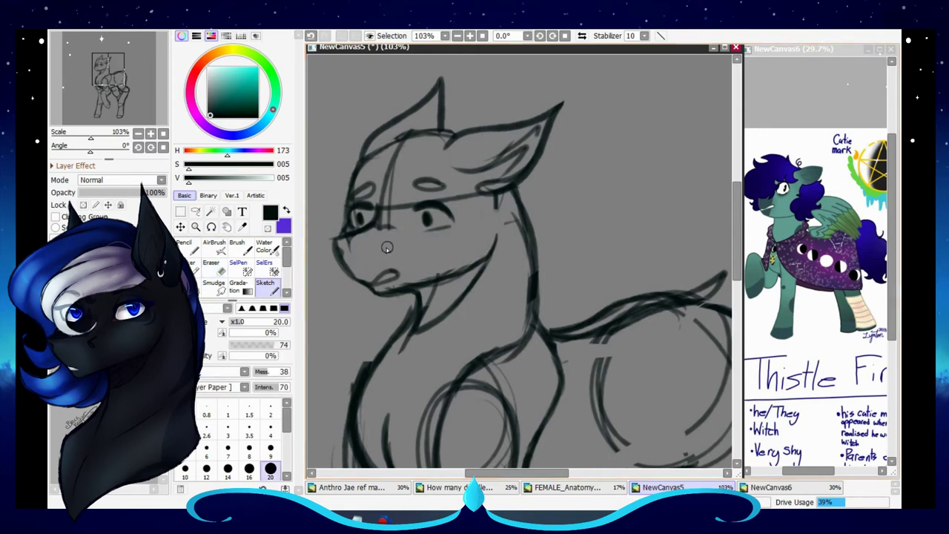
Refine the face by erasing stray guidelines, sketching the nostril and frown lines, closing the near eye's outline and shrinking the pupils.
key(e)
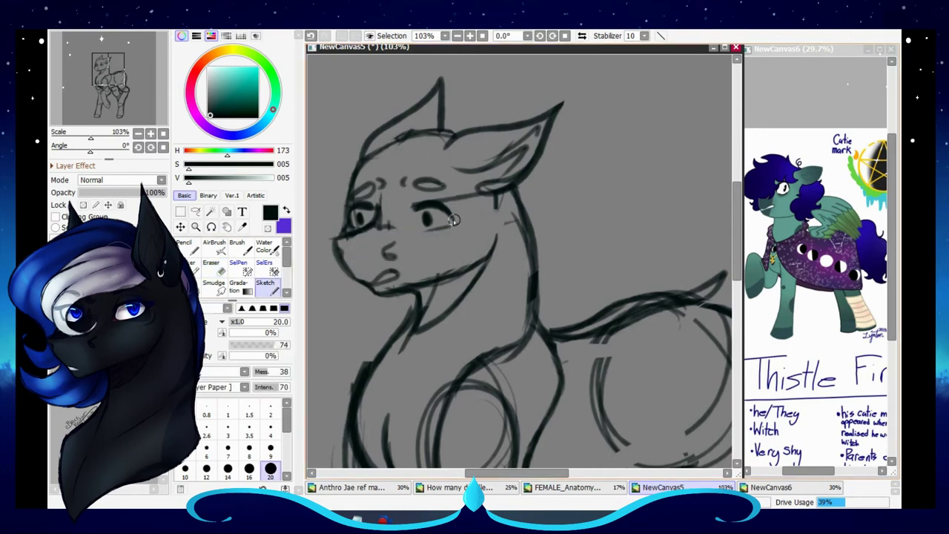
click(482, 35)
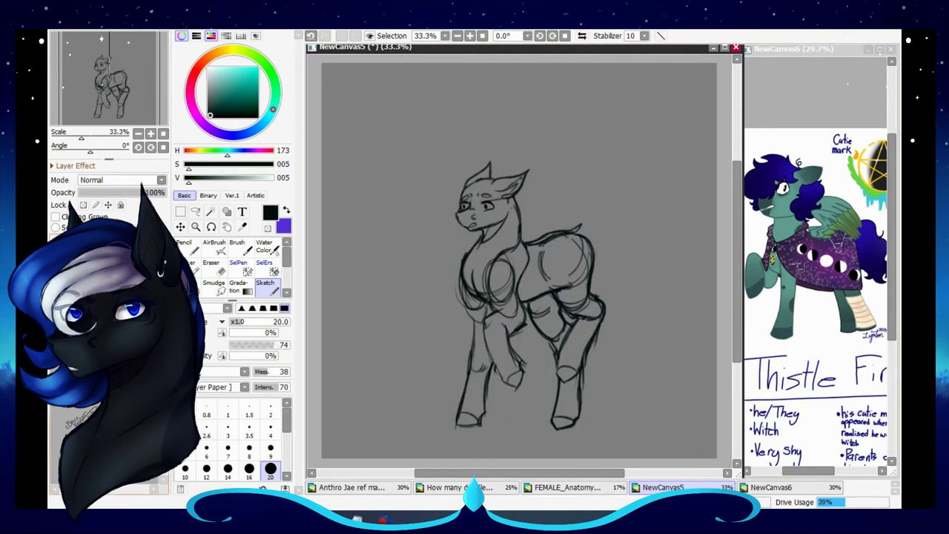
key(ctrl+space)
drag(480, 258, 519, 130)
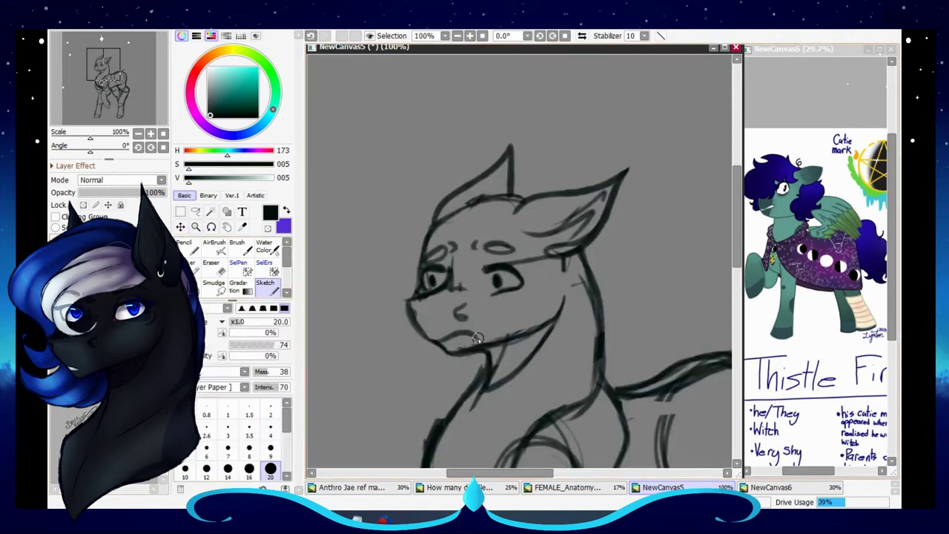
scroll(339, 300, up, 2)
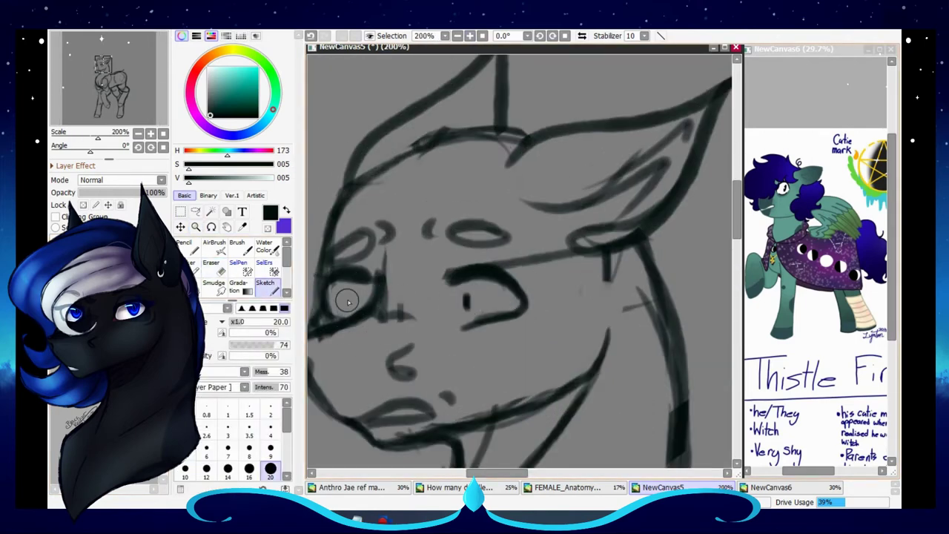
Sketch guide circles for the joints and tips of both wings, and lower the wing guide layer's opacity to 48%.
scroll(338, 301, down, 4)
drag(540, 239, 549, 272)
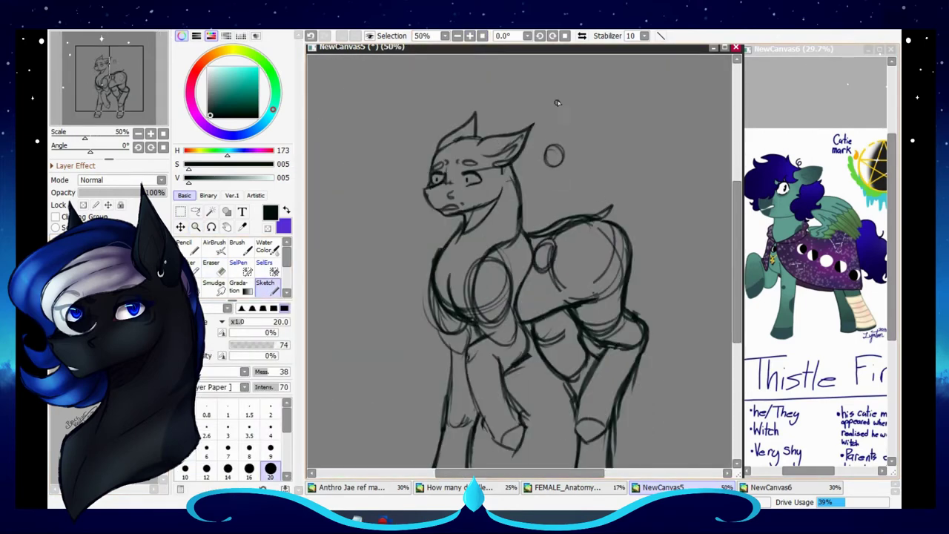
scroll(557, 102, up, 2)
scroll(479, 275, down, 1)
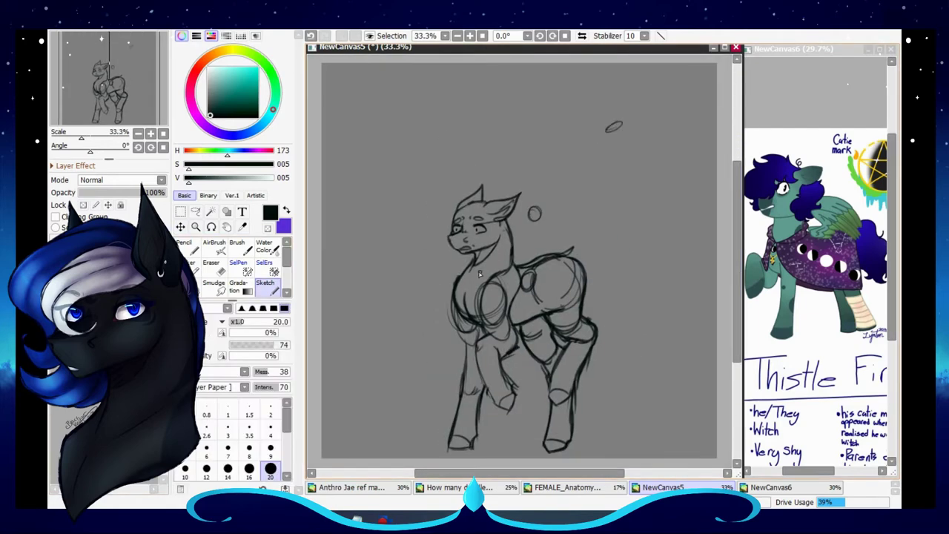
click(121, 192)
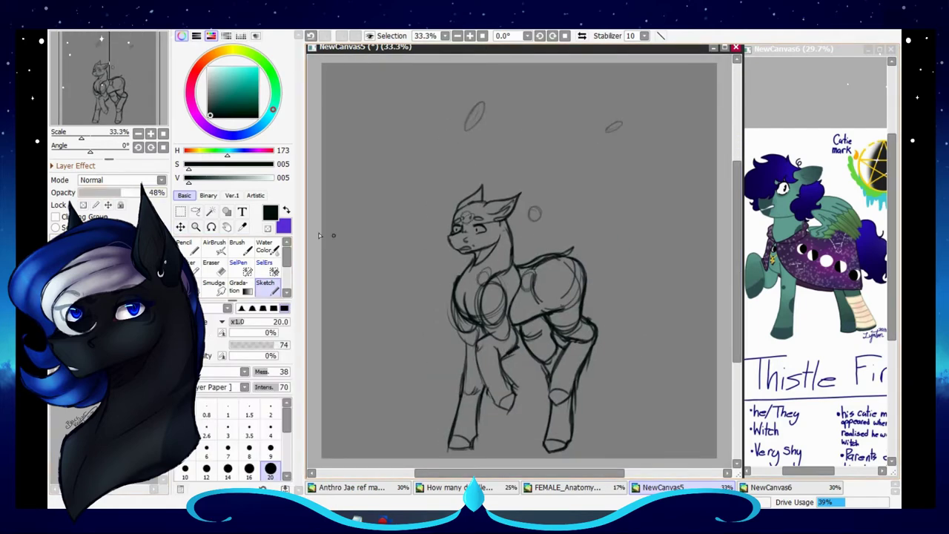
Sketch both raised wings over the guide circles, with long feathers fanning up and back from the body.
key(l)
key(b)
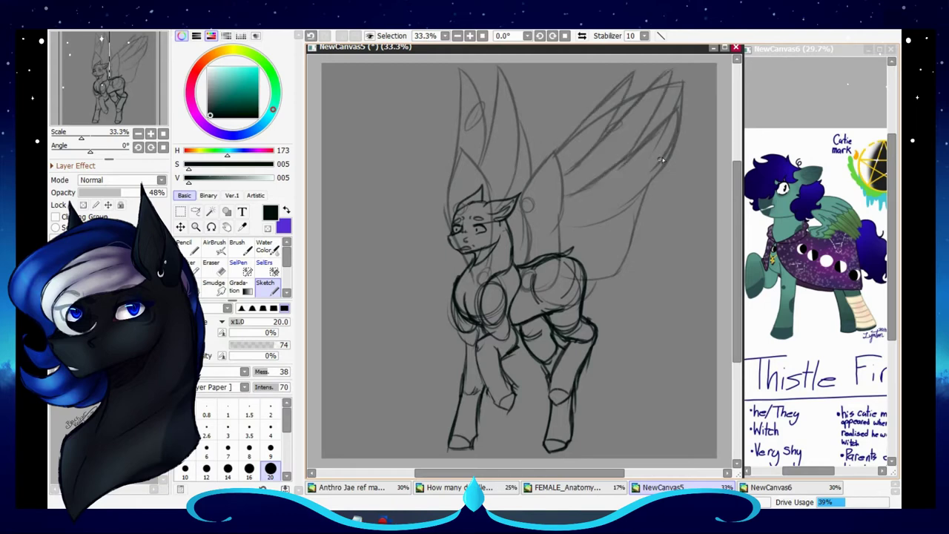
key(e)
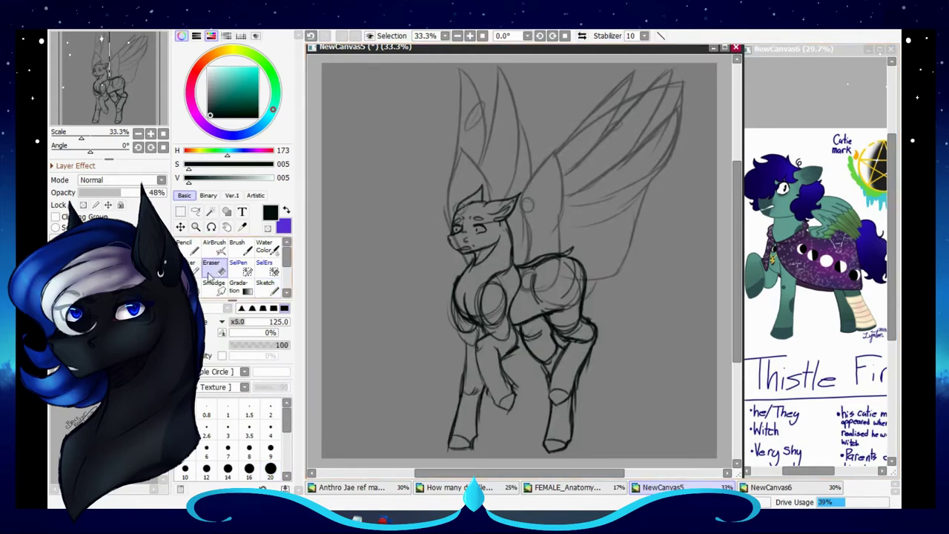
Sketch a curly mane around the head, with a forelock over the far eye and curls down the neck, following the reference.
key(z)
drag(498, 205, 830, 319)
scroll(831, 319, up, 2)
key(b)
scroll(463, 192, up, 1)
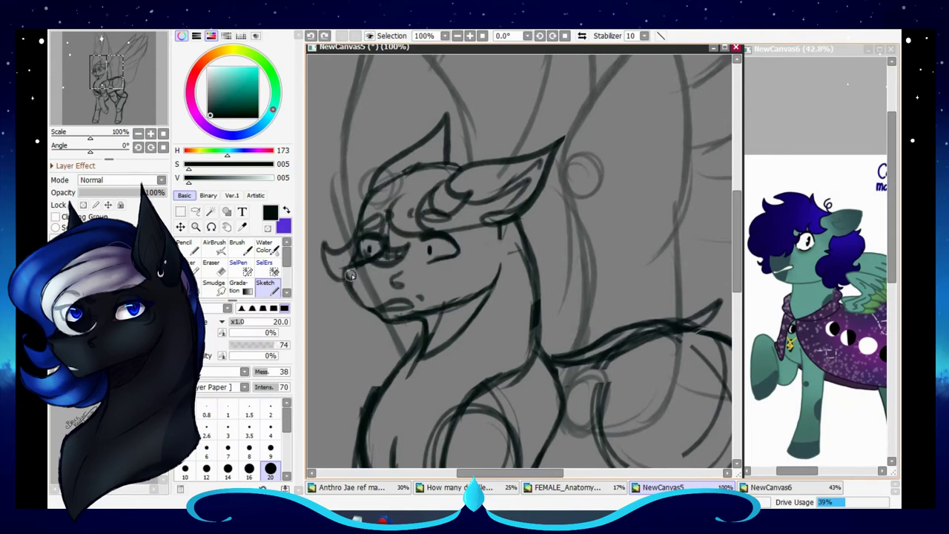
drag(350, 274, 454, 271)
mouse_move(424, 211)
mouse_down()
mouse_move(409, 284)
mouse_move(457, 314)
mouse_up()
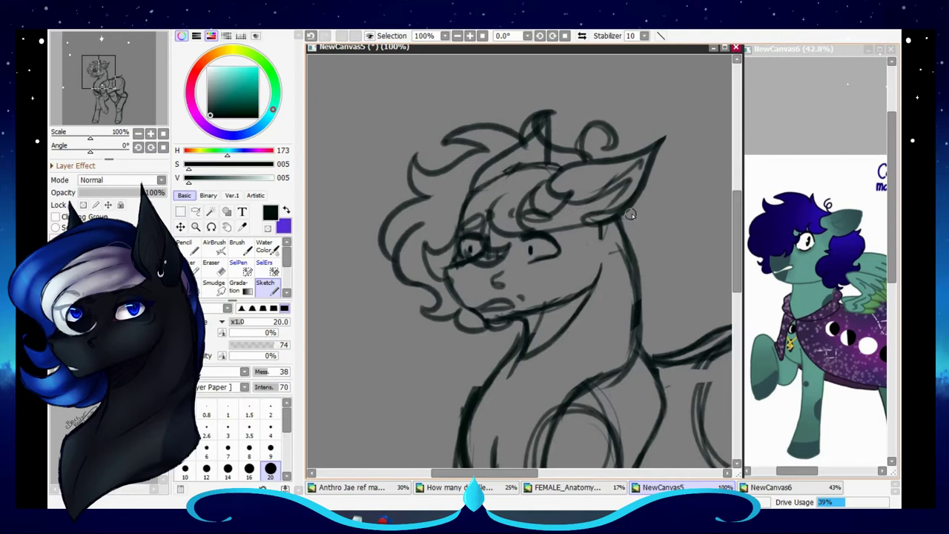
drag(660, 432, 556, 432)
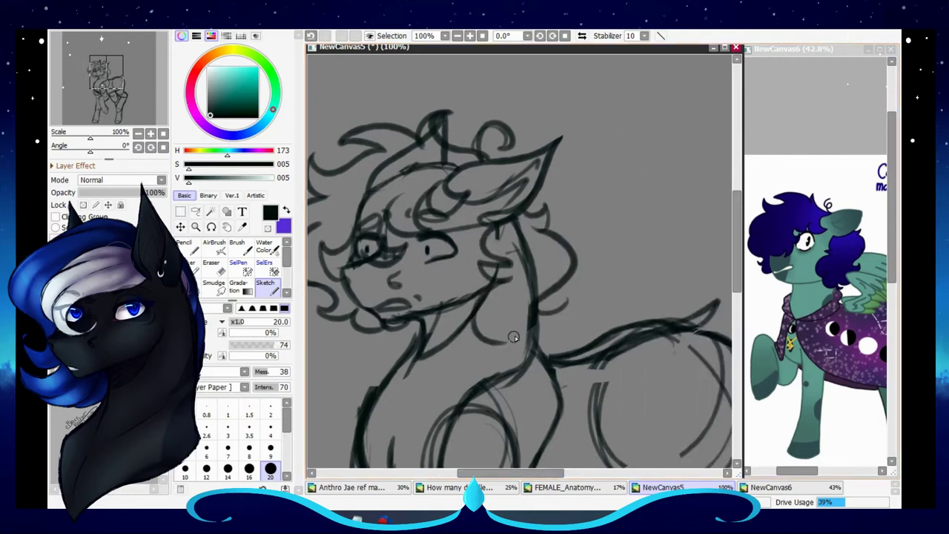
Sketch a wavy, curled tail flowing from the rump, following the reference.
mouse_move(690, 319)
mouse_down()
mouse_move(459, 319)
mouse_move(537, 292)
mouse_move(568, 379)
mouse_up()
scroll(567, 380, down, 3)
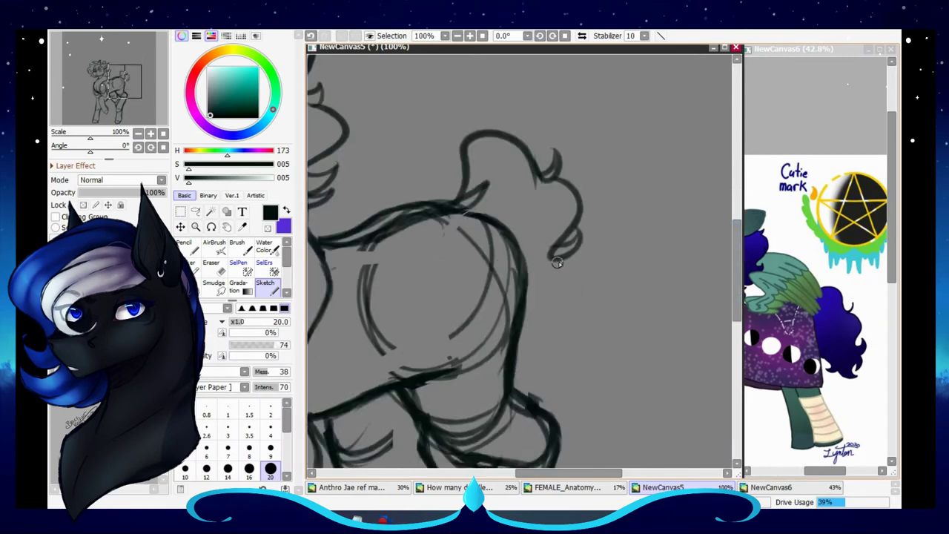
drag(559, 256, 574, 338)
drag(582, 315, 519, 345)
drag(497, 237, 530, 191)
mouse_move(464, 155)
mouse_down()
mouse_move(439, 202)
mouse_move(519, 282)
mouse_up()
Erase the head, ear and neck lines that lie underneath the new mane.
key(e)
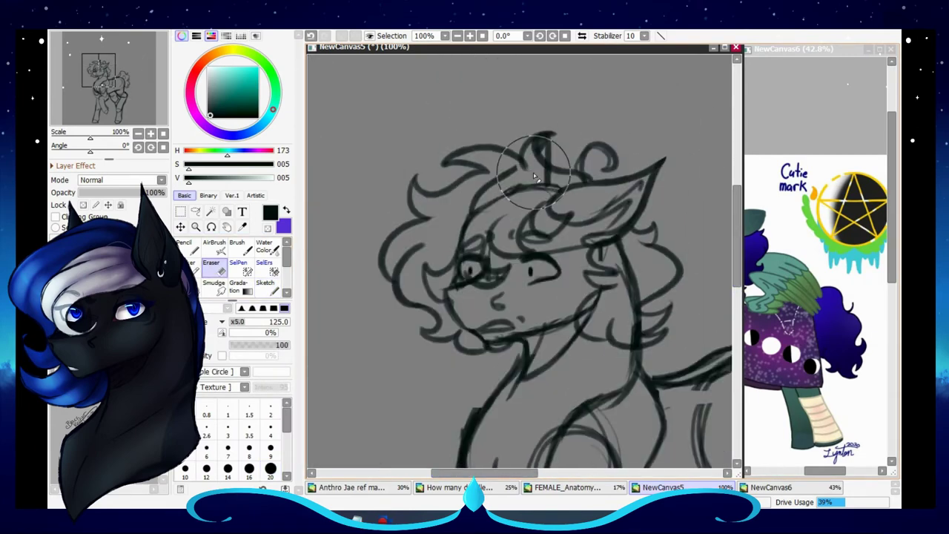
drag(231, 324, 222, 324)
drag(645, 241, 619, 342)
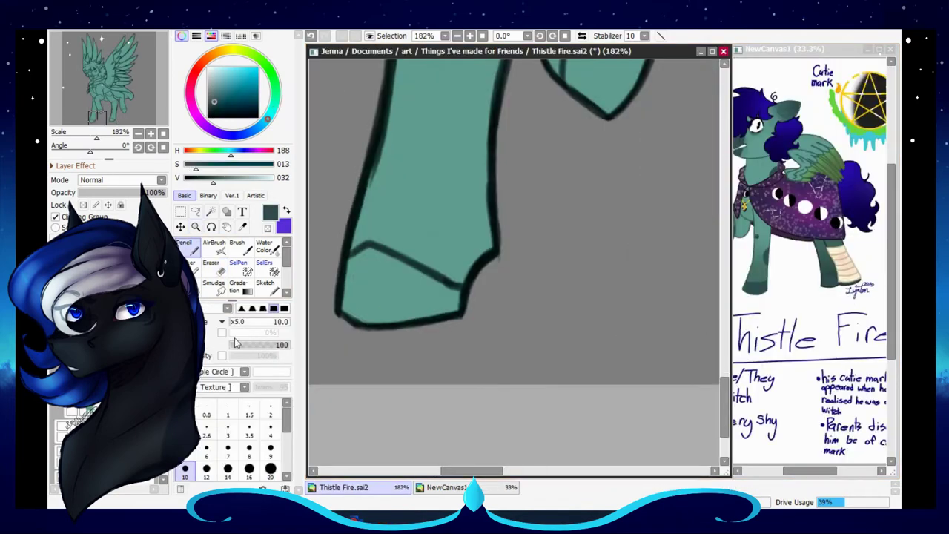
Fill all four hooves of the coloured pony with dark teal.
mouse_move(341, 311)
mouse_down()
mouse_move(364, 260)
mouse_move(424, 249)
mouse_move(492, 275)
mouse_up()
scroll(364, 260, down, 2)
scroll(491, 275, down, 3)
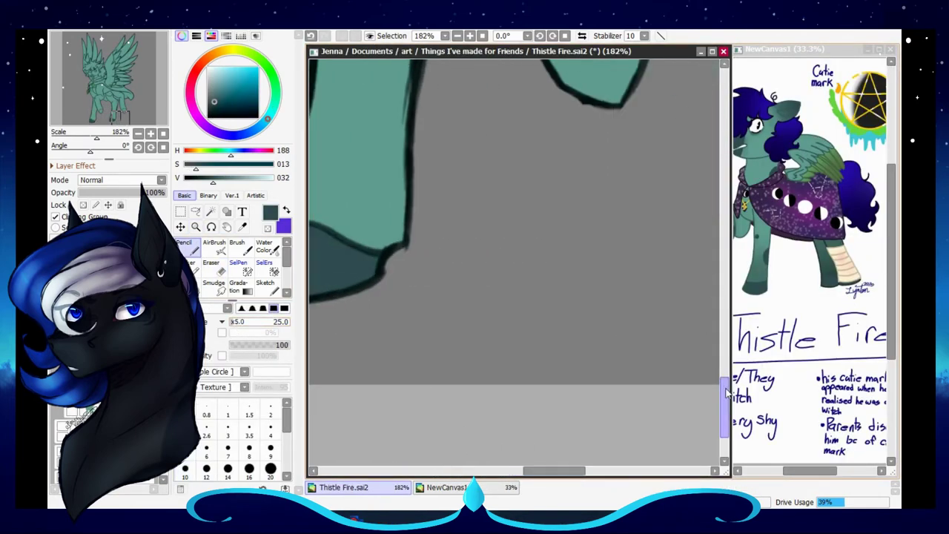
mouse_move(593, 252)
mouse_down()
mouse_move(625, 240)
mouse_move(563, 281)
mouse_up()
scroll(524, 479, up, 3)
scroll(525, 478, down, 3)
mouse_move(519, 230)
mouse_down()
mouse_move(462, 260)
mouse_move(445, 311)
mouse_up()
scroll(445, 311, down, 3)
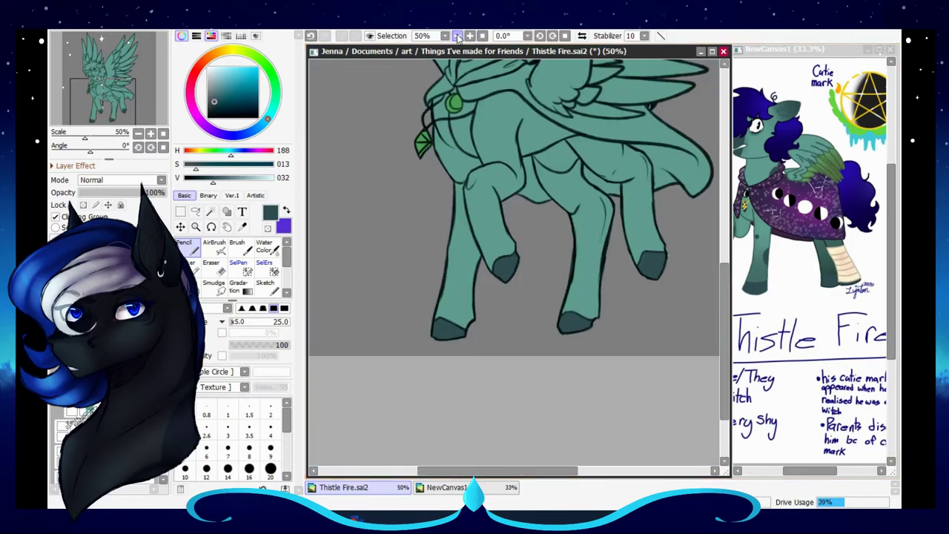
Paint the long feather tips of both wings dark teal with a large pencil brush.
scroll(444, 311, up, 5)
scroll(445, 311, up, 2)
mouse_move(393, 222)
mouse_down()
mouse_move(407, 191)
mouse_move(578, 169)
mouse_move(667, 192)
mouse_up()
scroll(492, 206, down, 2)
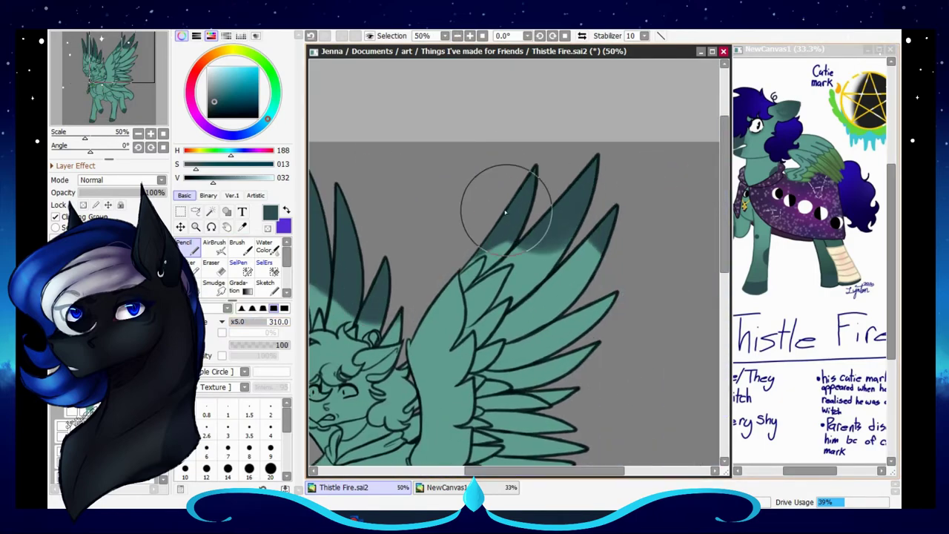
drag(491, 205, 699, 218)
scroll(699, 218, down, 2)
drag(564, 222, 519, 263)
Extend the dark teal over the far wing's long feathers down to the mane with smaller brushes, and erase the overspill on the short feathers.
click(271, 447)
scroll(443, 278, up, 5)
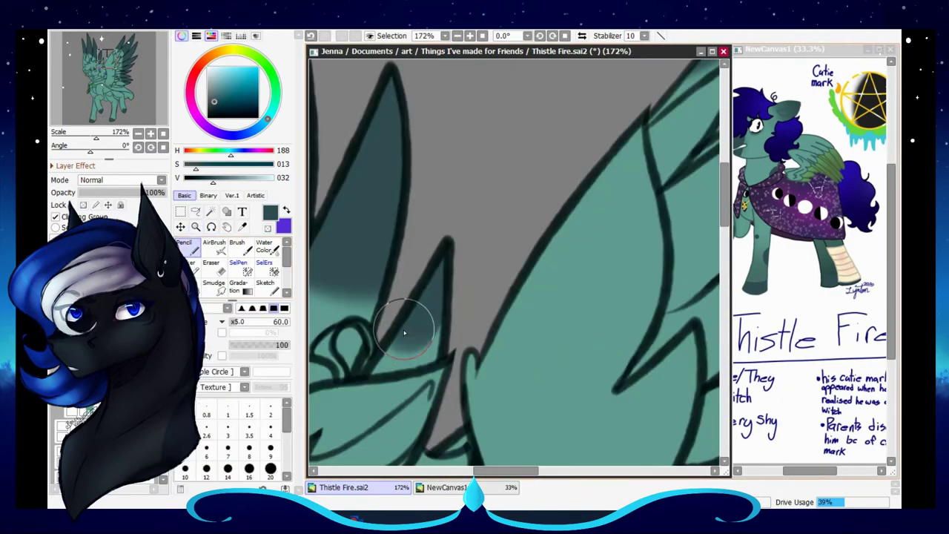
key(bracketleft)
key(bracketleft)
key(bracketleft)
key(bracketleft)
key(bracketleft)
scroll(464, 270, up, 2)
drag(415, 222, 464, 269)
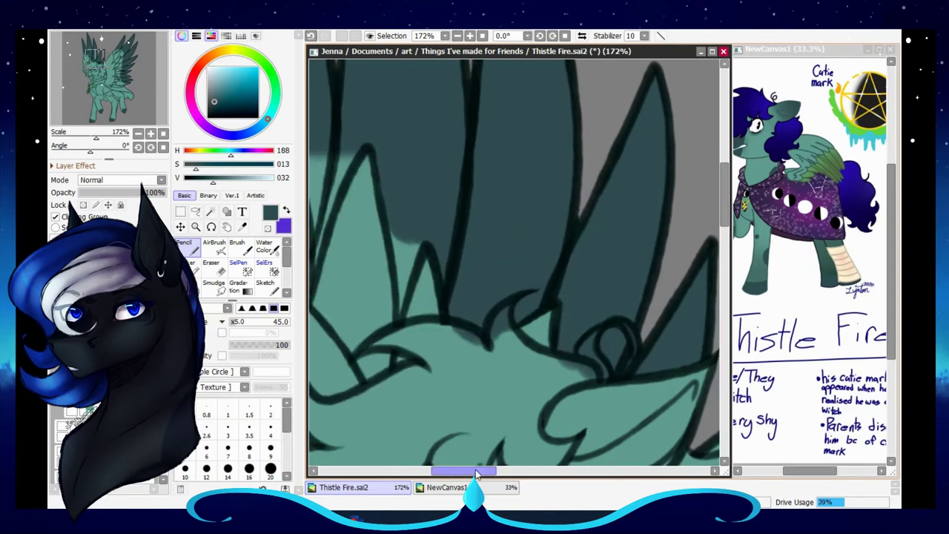
scroll(489, 127, left, 3)
mouse_move(489, 127)
mouse_down()
mouse_move(475, 213)
mouse_move(546, 313)
mouse_up()
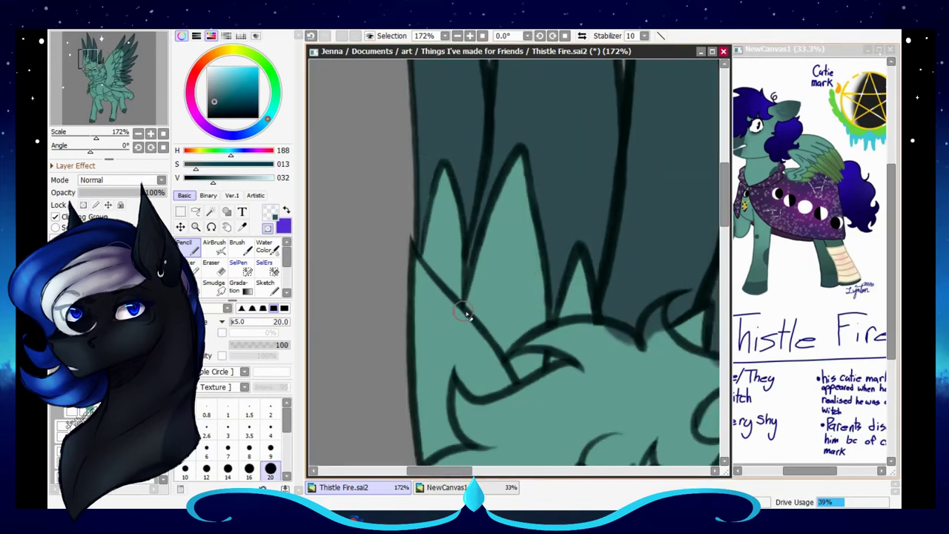
drag(454, 319, 504, 310)
Fill the near wing's long feathers with dark teal up to the edges of the short covert feathers.
scroll(466, 318, right, 5)
mouse_move(392, 202)
mouse_down()
mouse_move(445, 222)
mouse_move(519, 159)
mouse_move(557, 184)
mouse_move(504, 311)
mouse_move(607, 222)
mouse_move(534, 296)
mouse_move(542, 328)
mouse_up()
key(bracketright)
key(bracketright)
key(bracketright)
key(bracketright)
key(bracketright)
key(bracketright)
key(minus)
scroll(511, 178, down, 3)
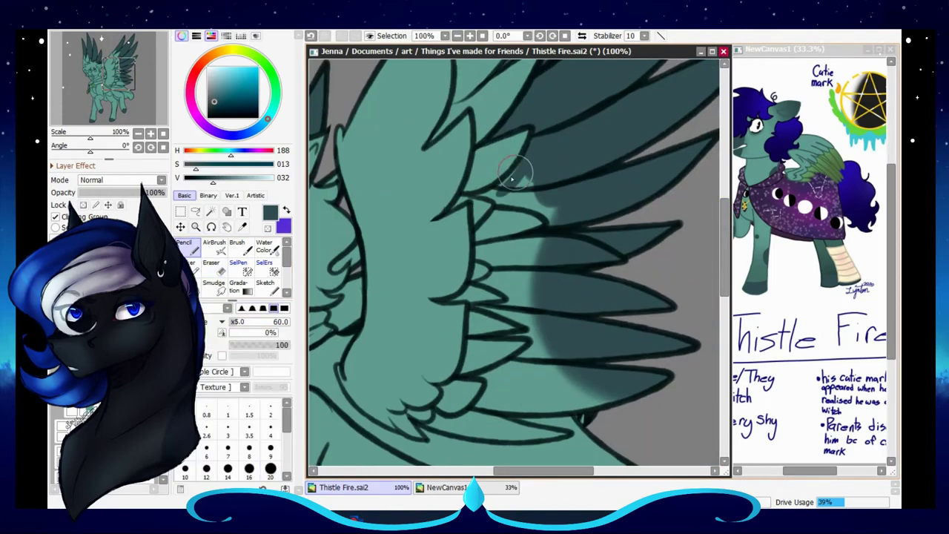
drag(483, 232, 535, 401)
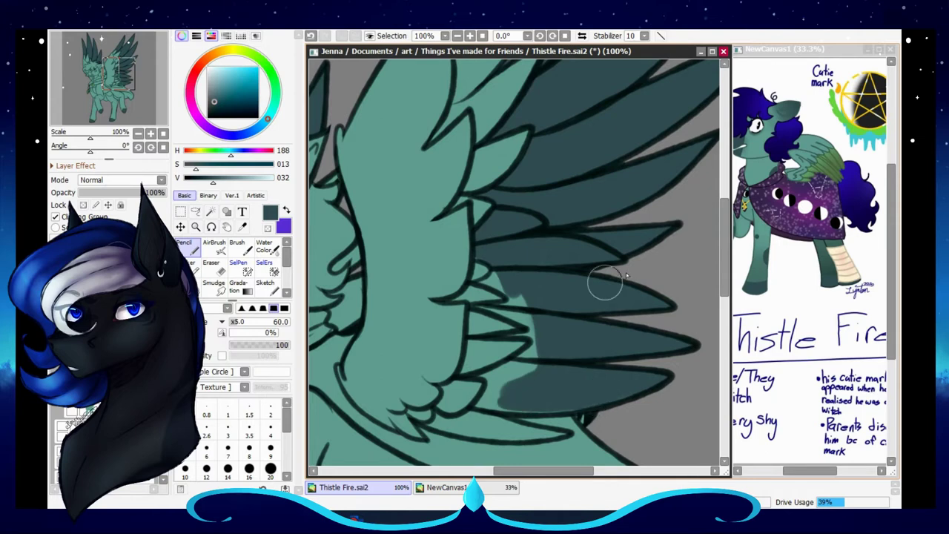
key(plus)
mouse_move(528, 172)
mouse_down()
mouse_move(493, 184)
mouse_move(530, 256)
mouse_move(616, 333)
mouse_move(388, 349)
mouse_move(517, 370)
mouse_up()
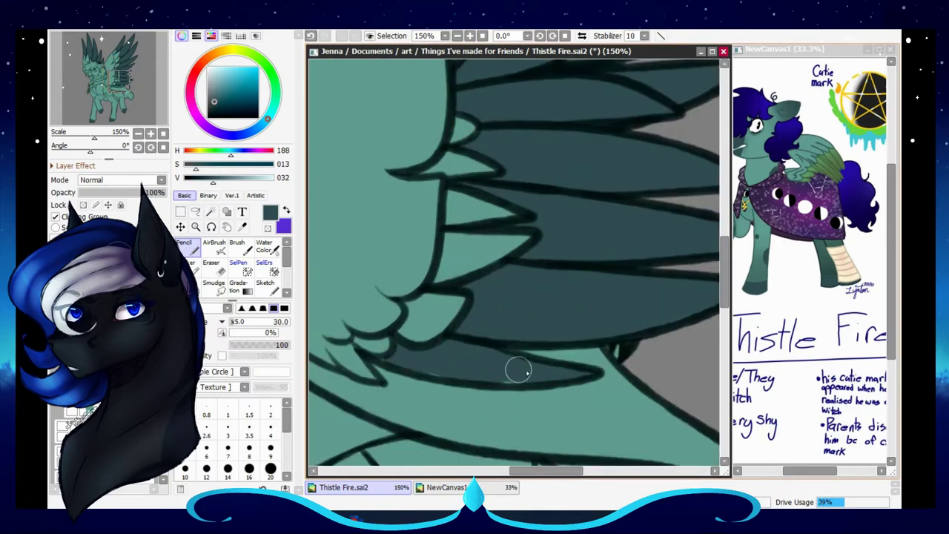
Recolour the long feathers of both wings green, and airbrush a darker green over their tips.
key(x)
key(minus)
key(minus)
key(minus)
key(minus)
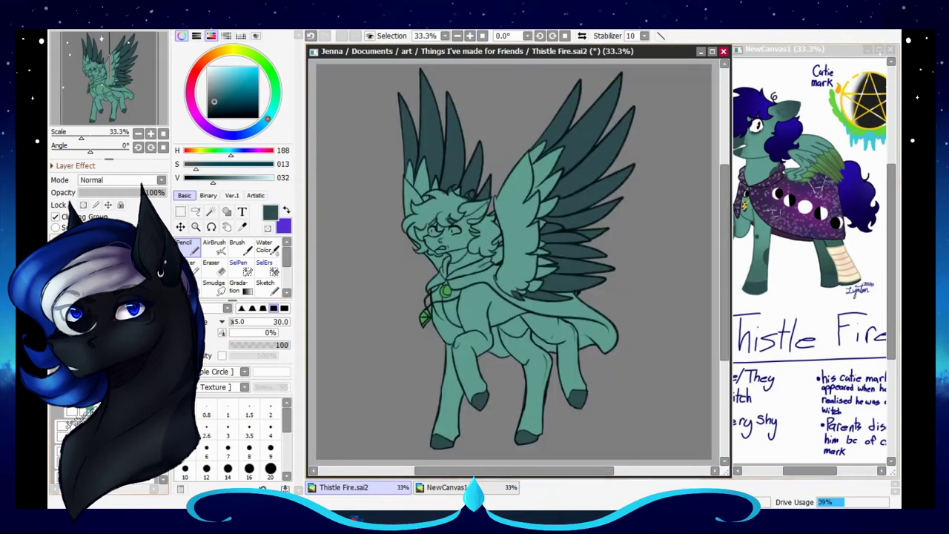
key(ctrl+z)
key(v)
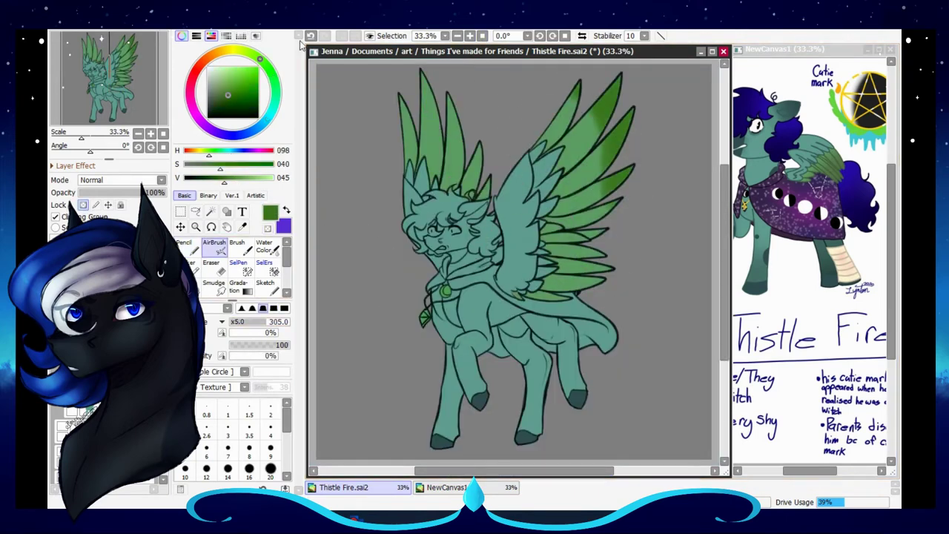
mouse_move(477, 95)
mouse_down()
mouse_move(641, 158)
mouse_move(618, 229)
mouse_up()
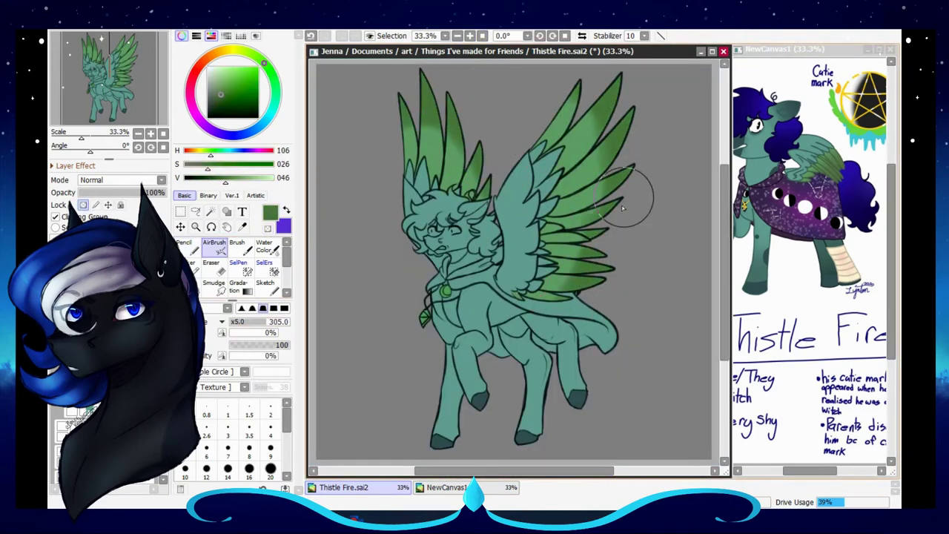
Fill the far wing's missed gaps beside the mane with green, and shade them with the darker green.
key(n)
scroll(564, 178, up, 3)
scroll(418, 236, up, 3)
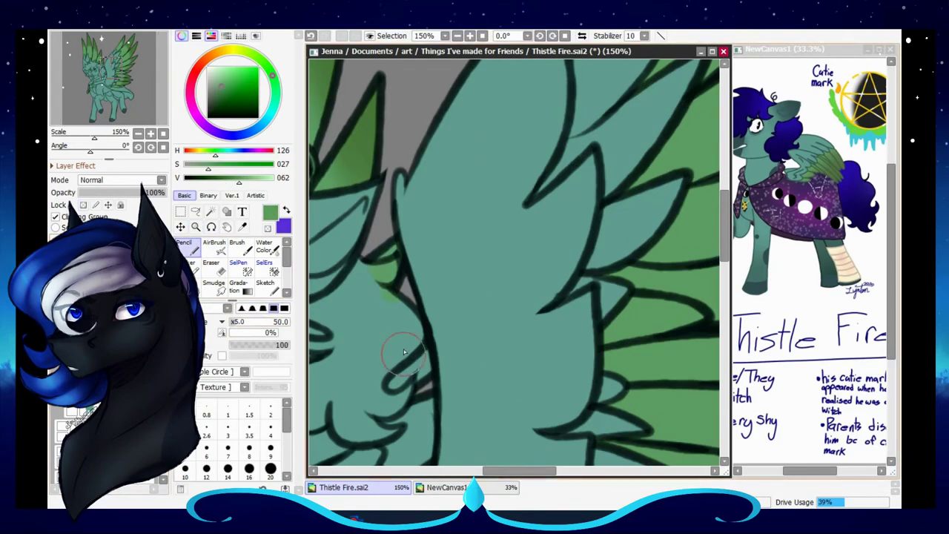
scroll(419, 235, down, 5)
key(c)
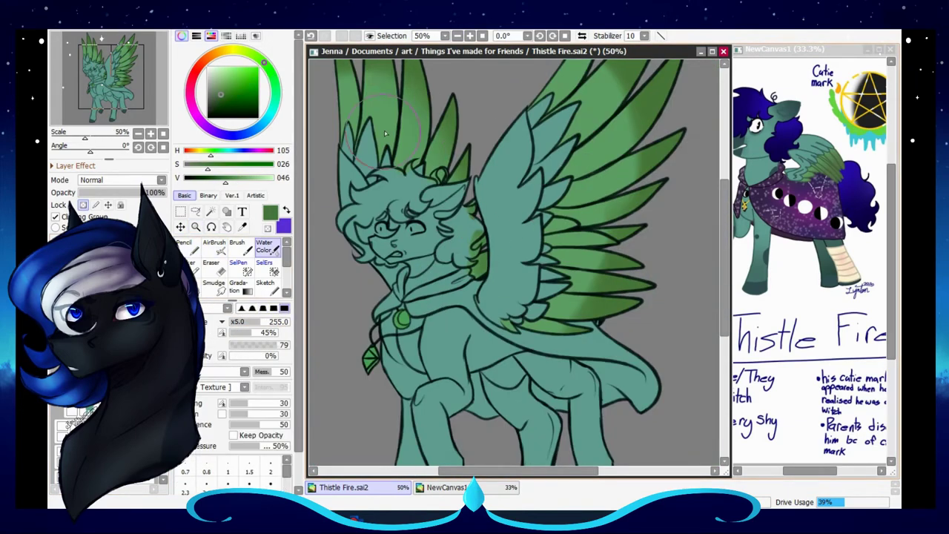
Choose a dark navy and fill the mane curls behind the near ear and along the neck.
scroll(657, 160, up, 1)
key(n)
scroll(490, 371, up, 2)
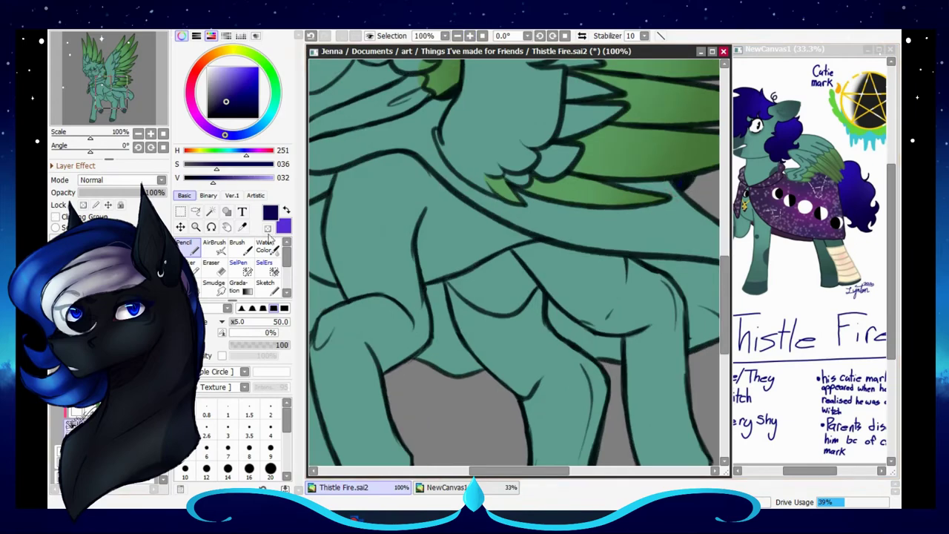
mouse_move(468, 473)
mouse_down()
mouse_move(586, 245)
mouse_move(604, 271)
mouse_move(562, 366)
mouse_move(608, 383)
mouse_up()
scroll(586, 245, up, 1)
mouse_move(630, 215)
mouse_down()
mouse_move(660, 242)
mouse_move(650, 211)
mouse_move(654, 252)
mouse_move(683, 296)
mouse_move(667, 315)
mouse_up()
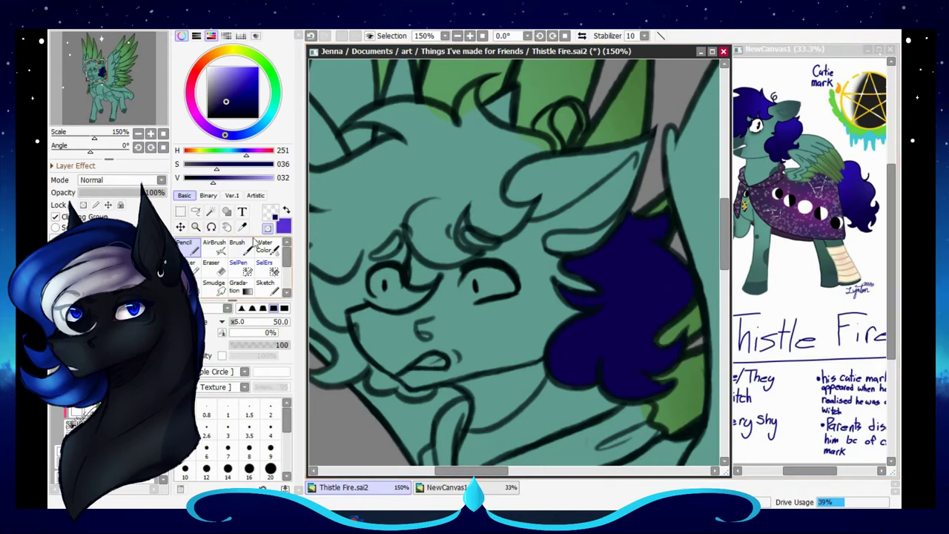
Fill the rest of the mane with dark navy, including the forelock, the small top curl and the locks beside the muzzle.
click(463, 377)
mouse_move(373, 380)
mouse_down()
mouse_move(466, 384)
mouse_move(452, 289)
mouse_move(400, 171)
mouse_move(549, 164)
mouse_move(476, 119)
mouse_move(569, 105)
mouse_up()
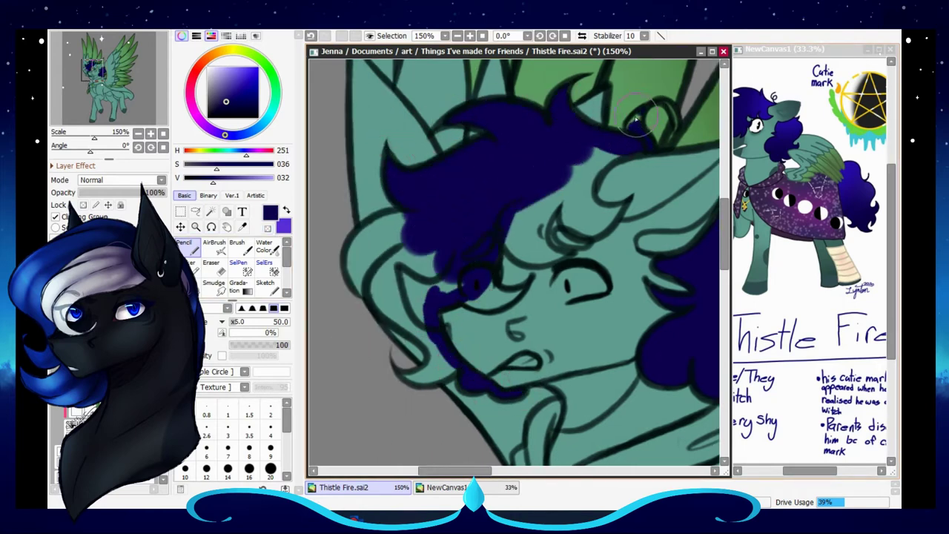
drag(635, 119, 669, 123)
mouse_move(630, 152)
mouse_down()
mouse_move(572, 212)
mouse_move(550, 255)
mouse_up()
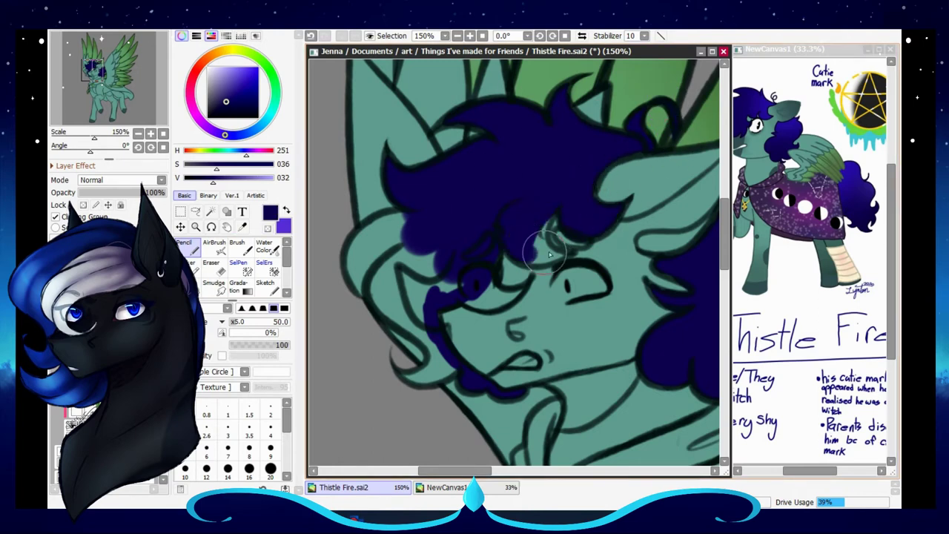
mouse_move(511, 292)
mouse_down()
mouse_move(409, 248)
mouse_move(407, 377)
mouse_move(423, 397)
mouse_up()
Select the far eye and brow covered by the forelock with the selection pen, and clean up their linework.
click(239, 266)
drag(505, 217, 472, 295)
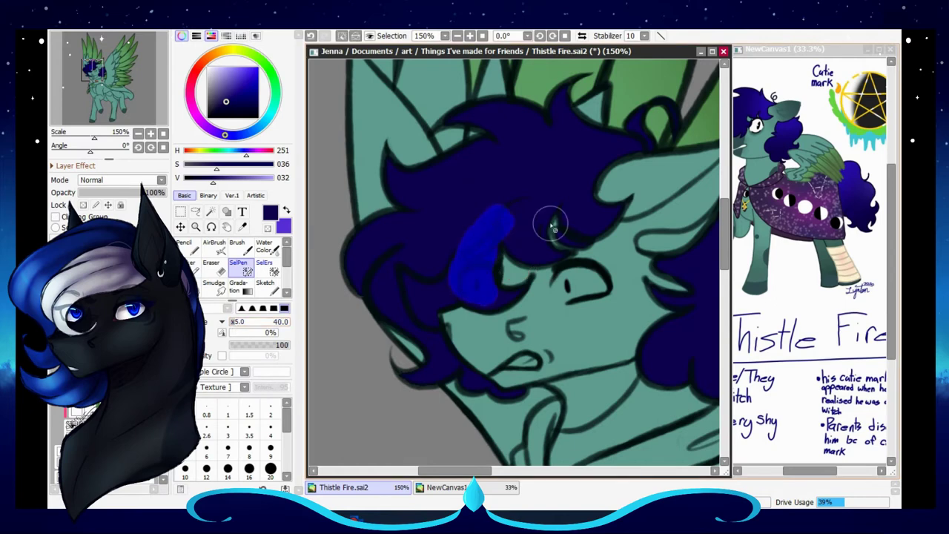
key(ctrl+d)
Fill the white of the near eye with a warm off-white.
key(n)
drag(567, 283, 594, 286)
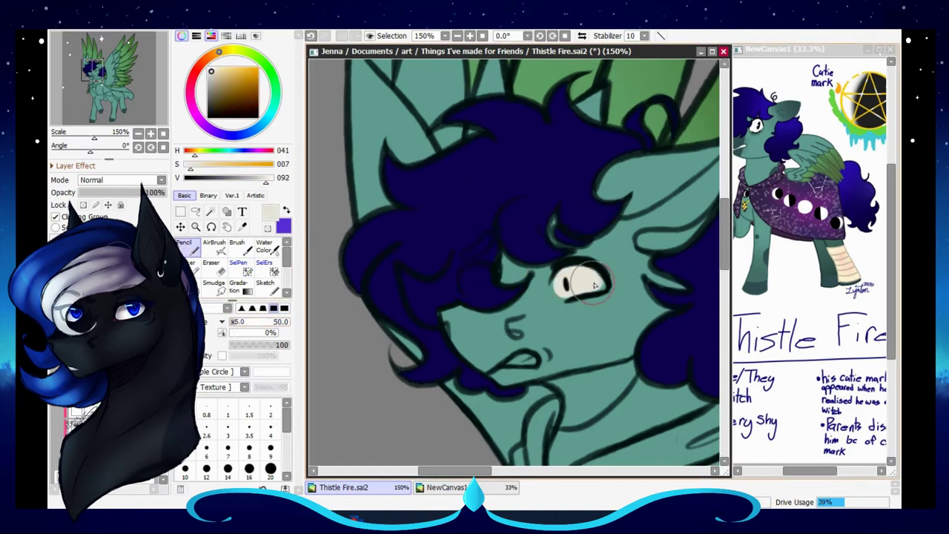
Colour the round cloak brooch as a crescent moon, with an off-white base and a black disc over it.
scroll(513, 259, down, 3)
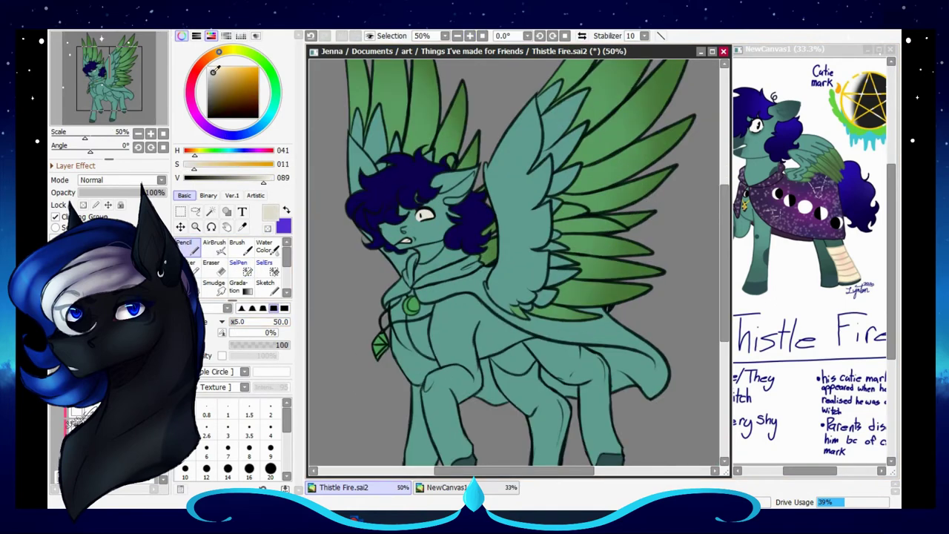
scroll(415, 163, down, 1)
scroll(453, 230, up, 4)
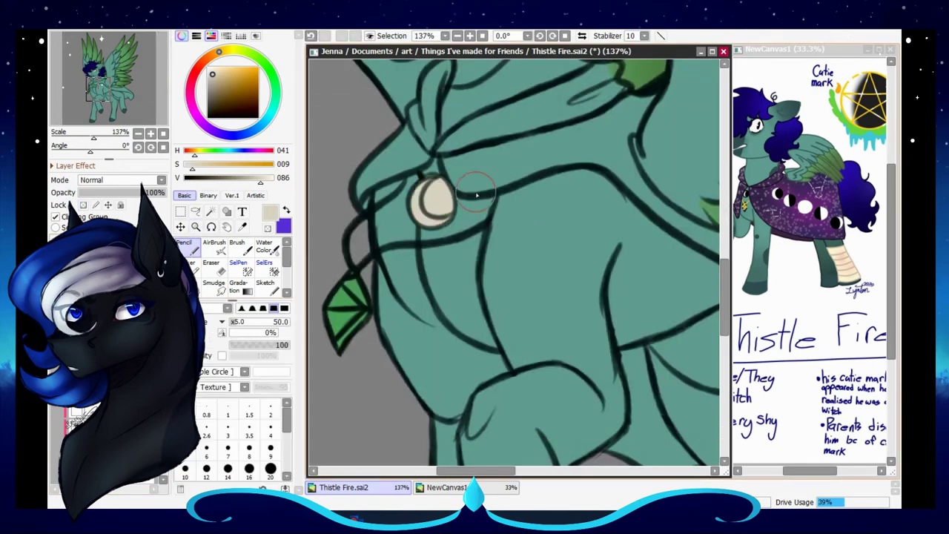
key(x)
drag(432, 194, 436, 200)
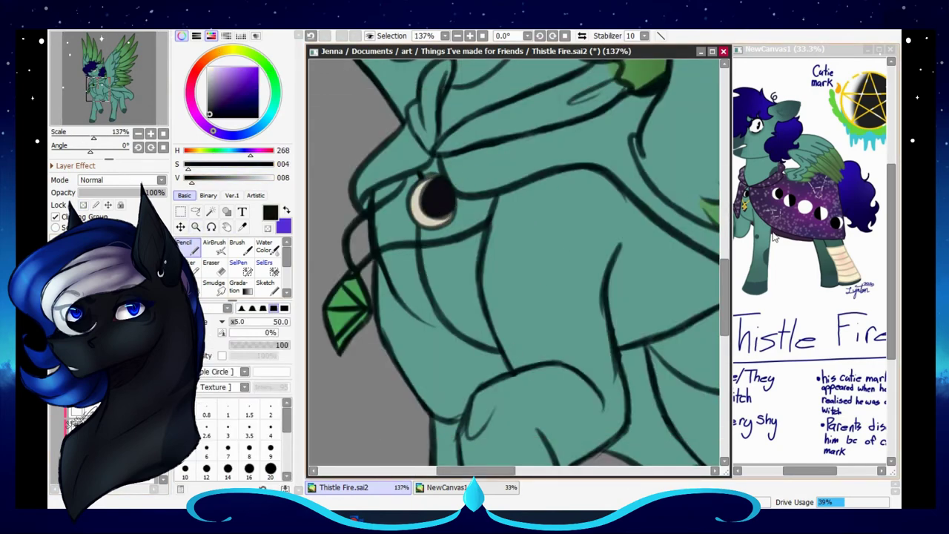
Examine the pendant closely on the reference sheet and fill the hanging fan-shaped pendant with light purple.
click(762, 200)
key(ctrl+space)
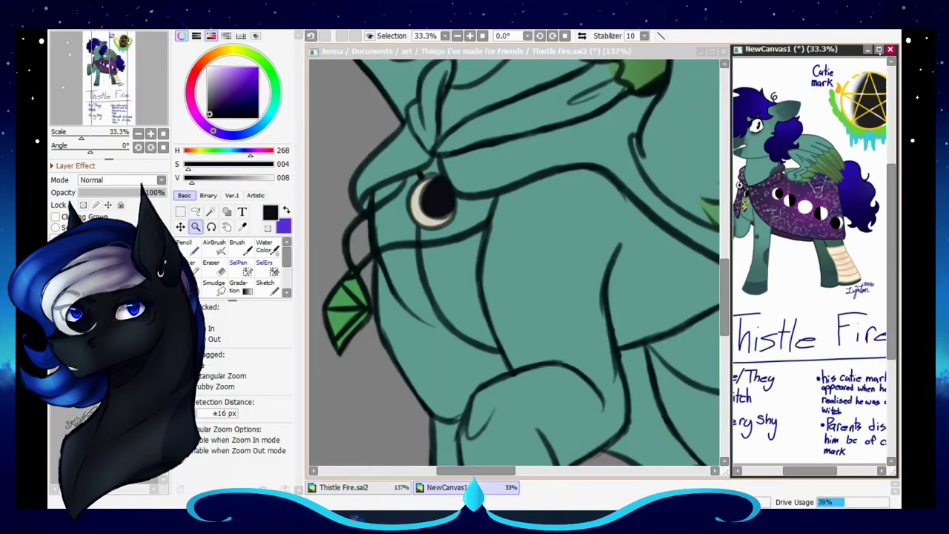
click(740, 184)
click(346, 304)
Sample the dark purple of the reference cloak and fill the cloak's hood and collar around the neck.
alt+click(872, 189)
mouse_move(360, 197)
mouse_down()
mouse_move(367, 159)
mouse_move(447, 72)
mouse_up()
mouse_move(415, 119)
mouse_down()
mouse_move(563, 80)
mouse_move(660, 93)
mouse_up()
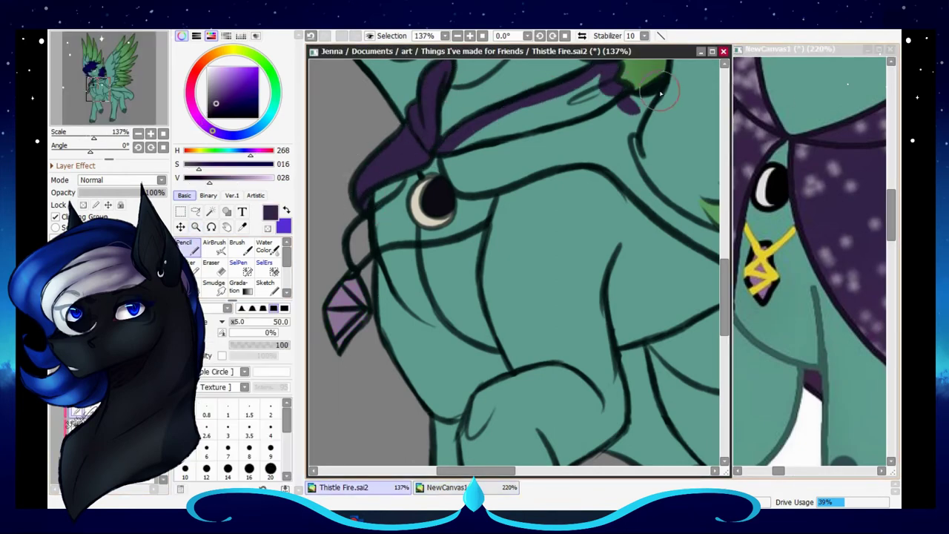
drag(634, 127, 639, 159)
scroll(519, 260, up, 3)
drag(564, 281, 460, 304)
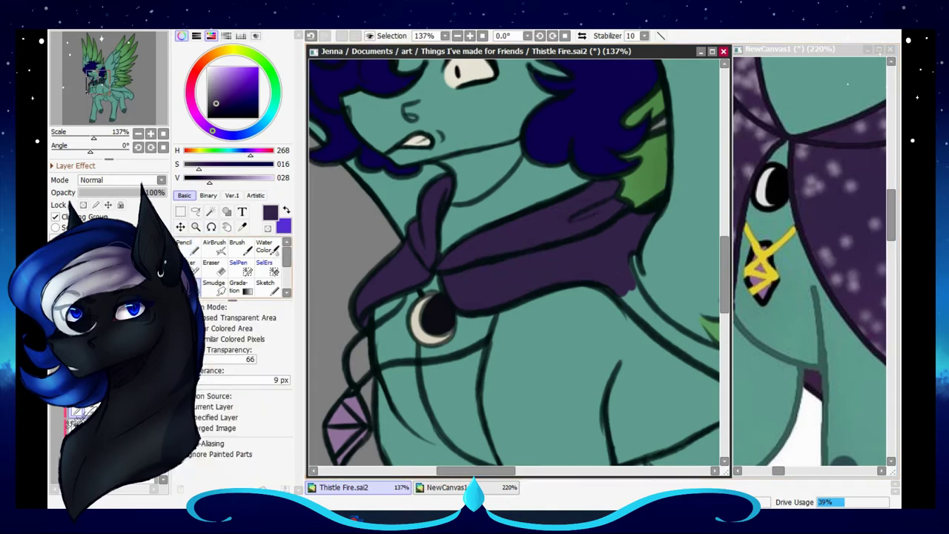
Fill the cloak's long trailing part beneath the wing and behind the hind leg with the same dark purple.
click(185, 244)
drag(578, 329, 396, 361)
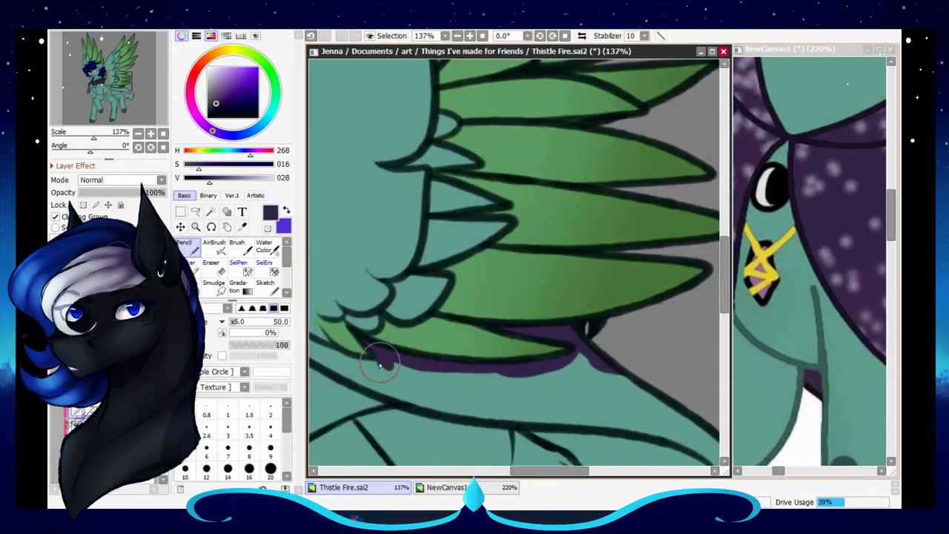
scroll(612, 360, down, 3)
key(b)
click(465, 255)
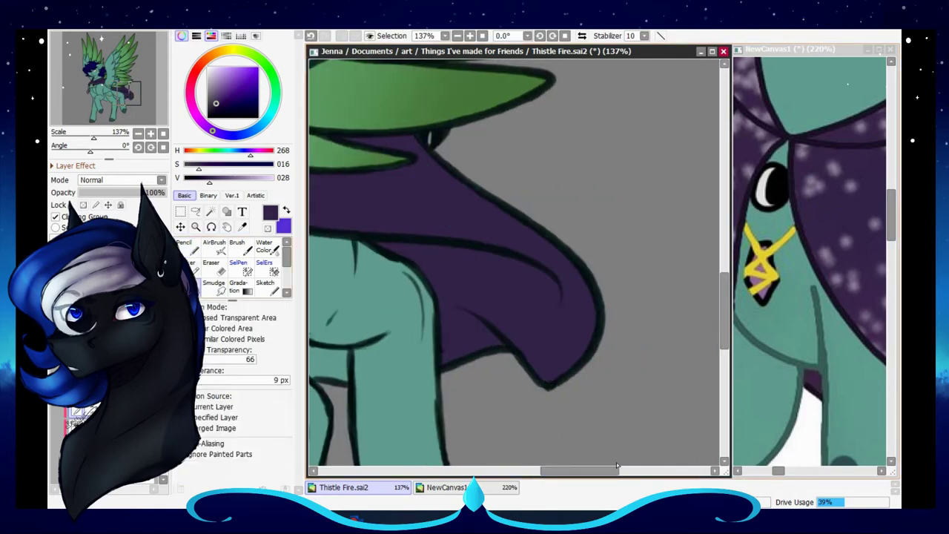
drag(616, 465, 546, 467)
key(n)
scroll(587, 189, down, 5)
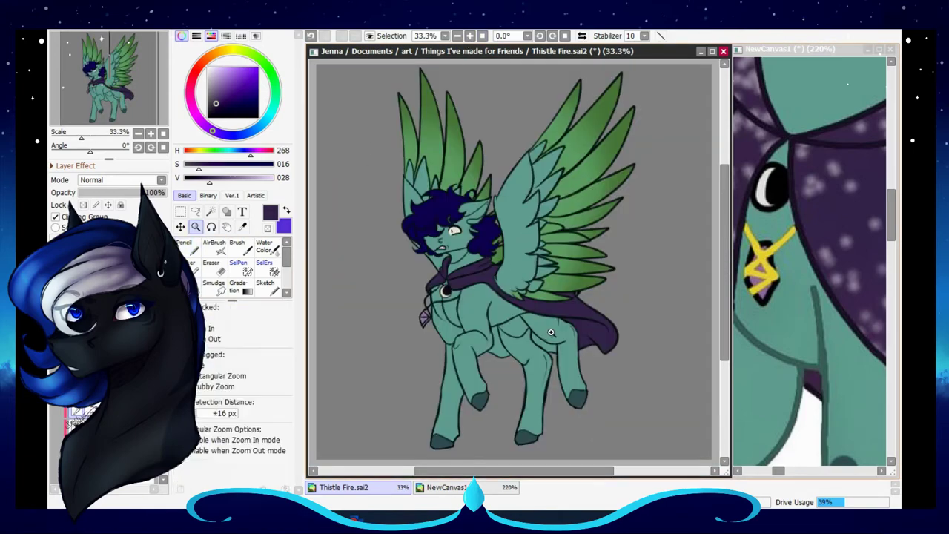
Fill the parts of the cloak showing below the belly and between the legs with dark purple.
scroll(445, 297, up, 6)
drag(404, 212, 466, 363)
scroll(414, 219, right, 3)
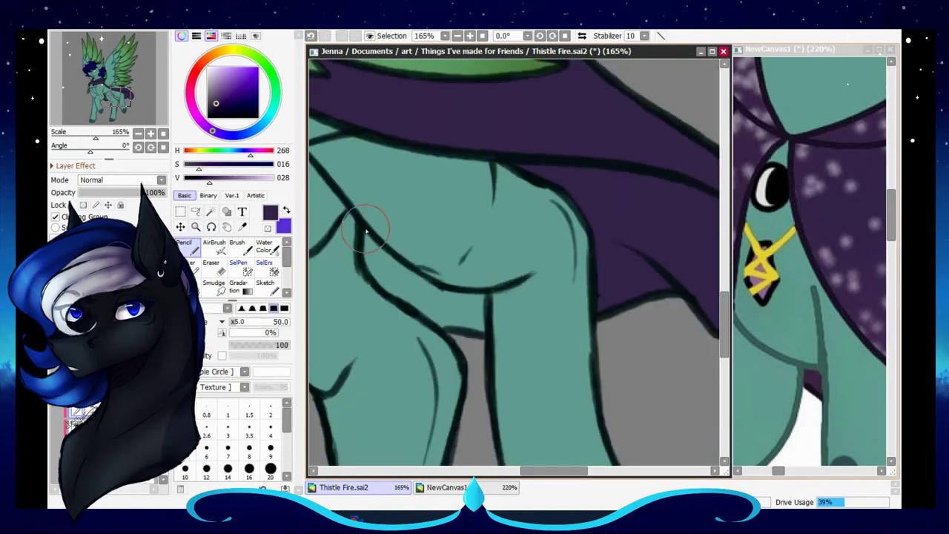
drag(378, 243, 460, 311)
scroll(445, 297, down, 5)
Sample a dark teal and airbrush it as a gradient on the lower legs above the hooves, blending with Water Color.
click(816, 259)
scroll(815, 259, down, 5)
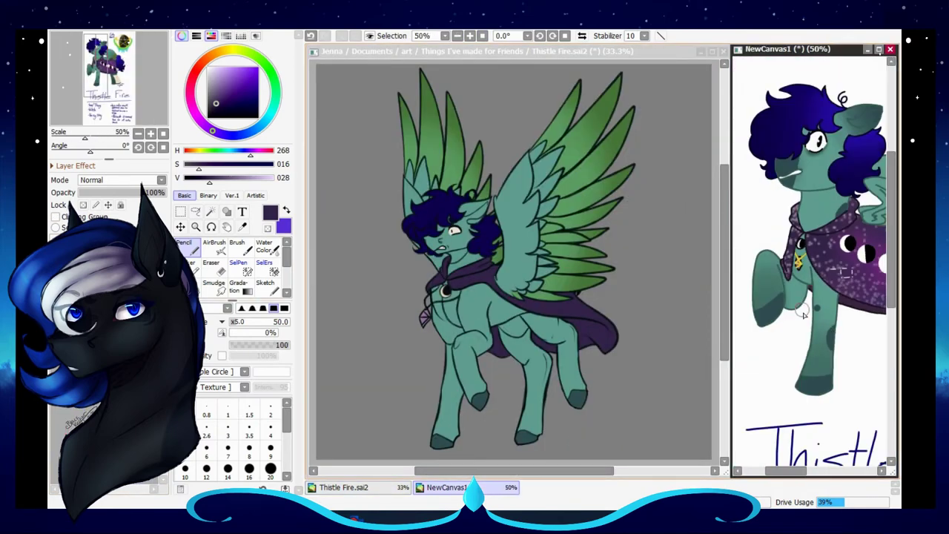
alt+click(528, 439)
alt+click(529, 438)
key(v)
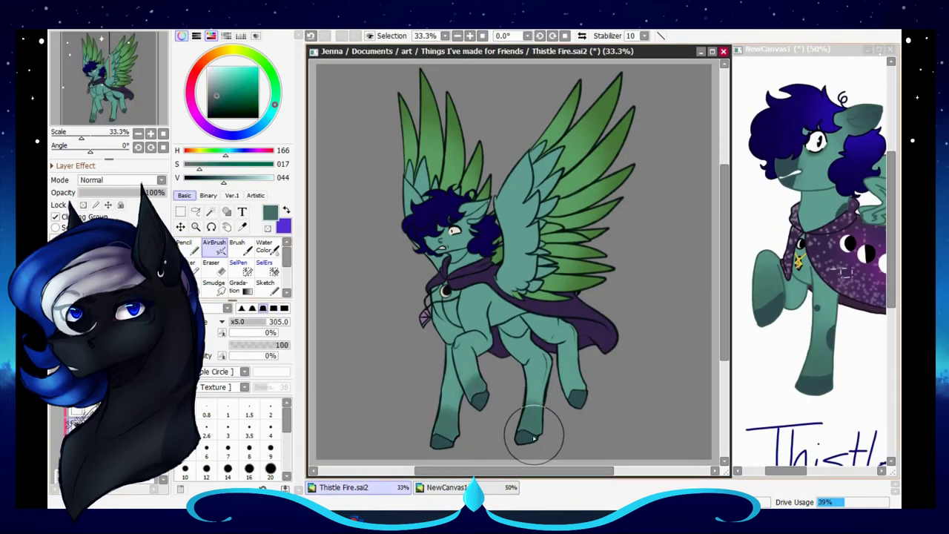
key(c)
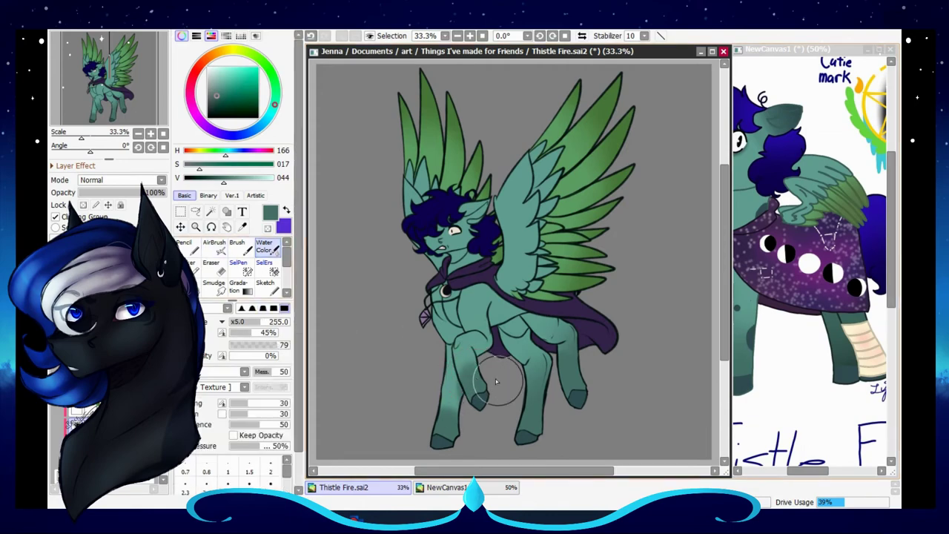
Draw bandage wrap lines around the lower hind leg with the Sketch tool, using black sampled from the brooch.
scroll(496, 382, up, 5)
scroll(428, 398, up, 5)
key(s)
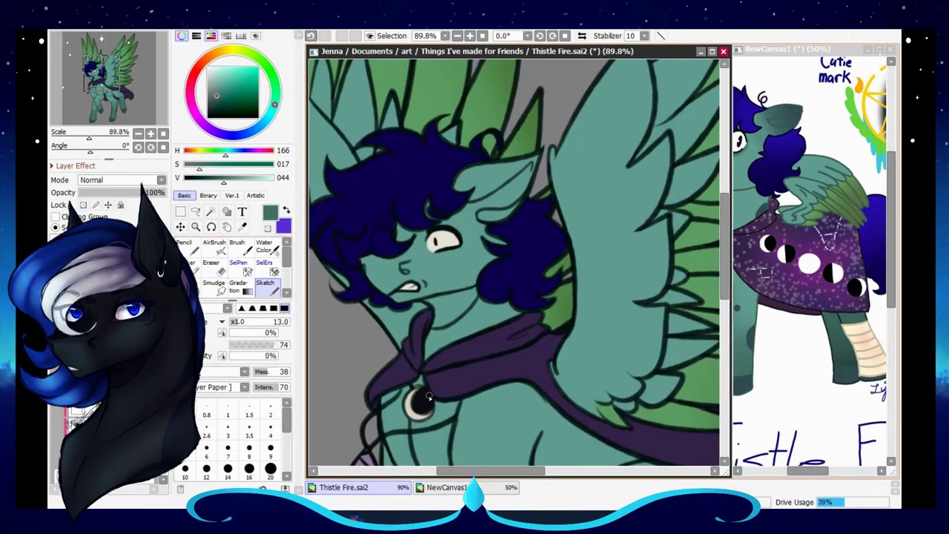
alt+click(428, 398)
scroll(428, 398, up, 3)
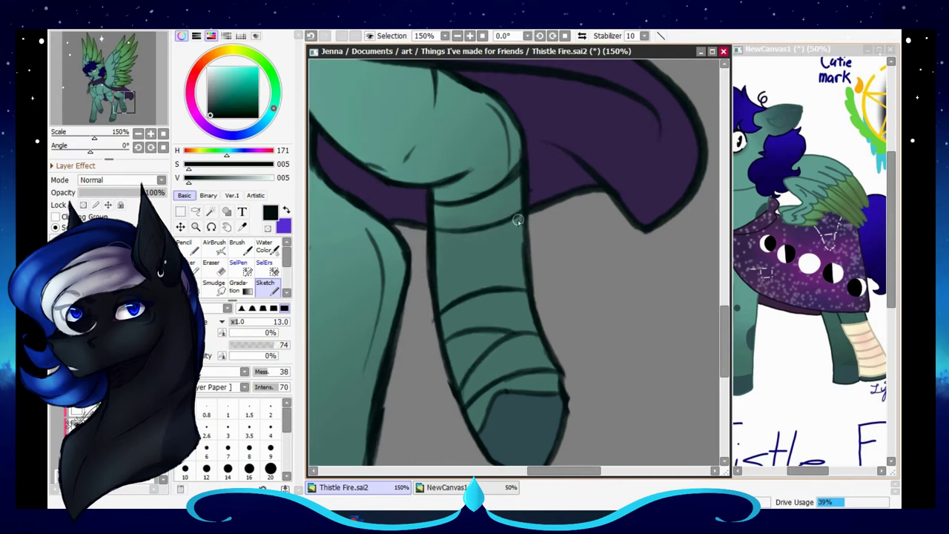
Fill the bandage on the hind leg with a pale cream using the Pencil.
key(n)
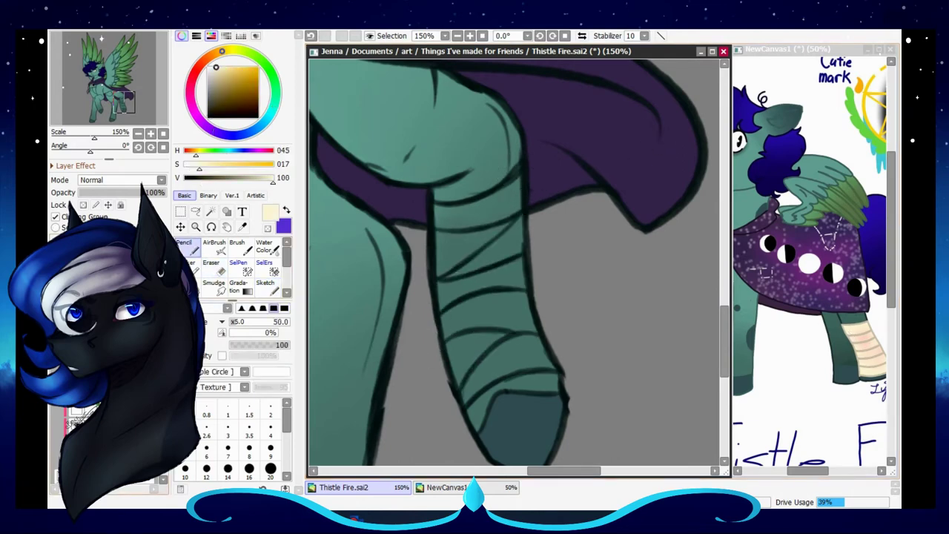
mouse_move(519, 222)
mouse_down()
mouse_move(505, 355)
mouse_move(438, 205)
mouse_move(474, 238)
mouse_up()
click(470, 37)
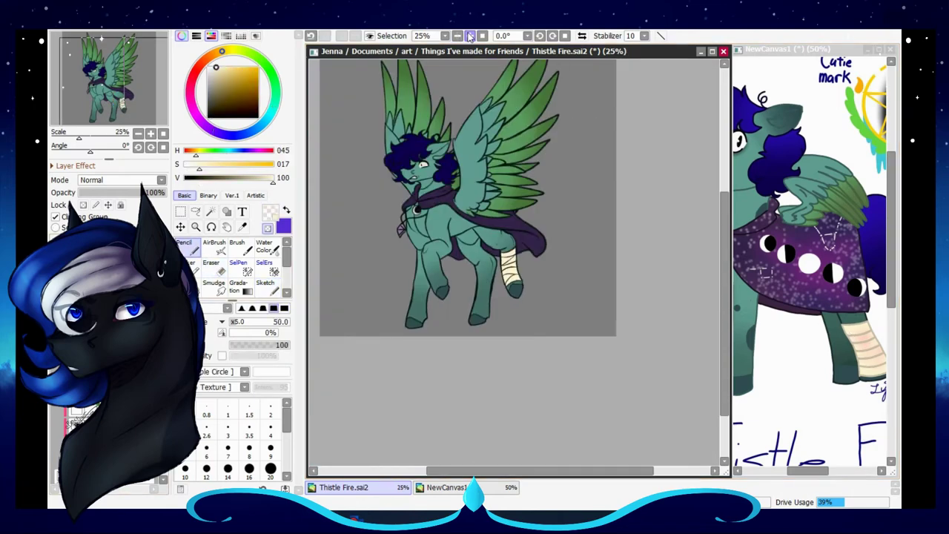
Paint dark teal spots on the knee and lower part of the raised foreleg.
click(470, 37)
scroll(432, 228, up, 3)
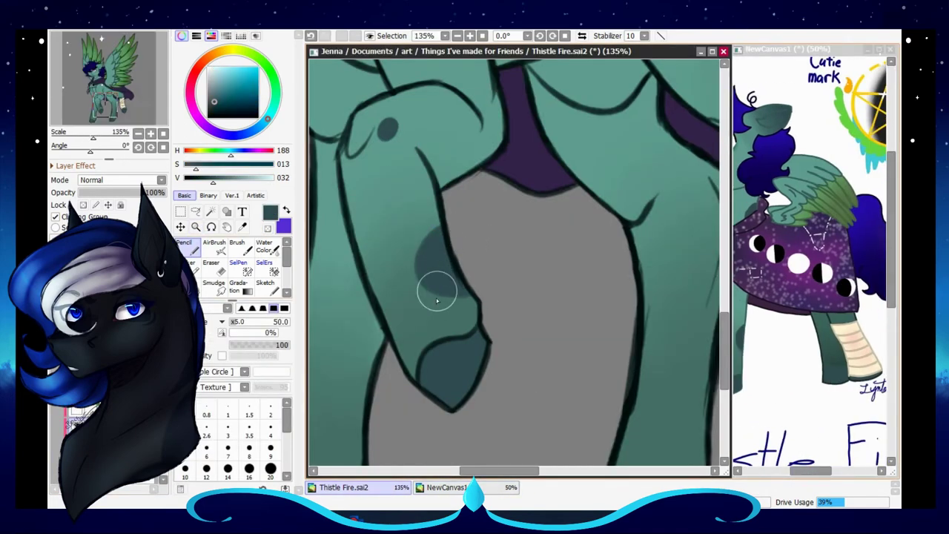
scroll(343, 155, down, 5)
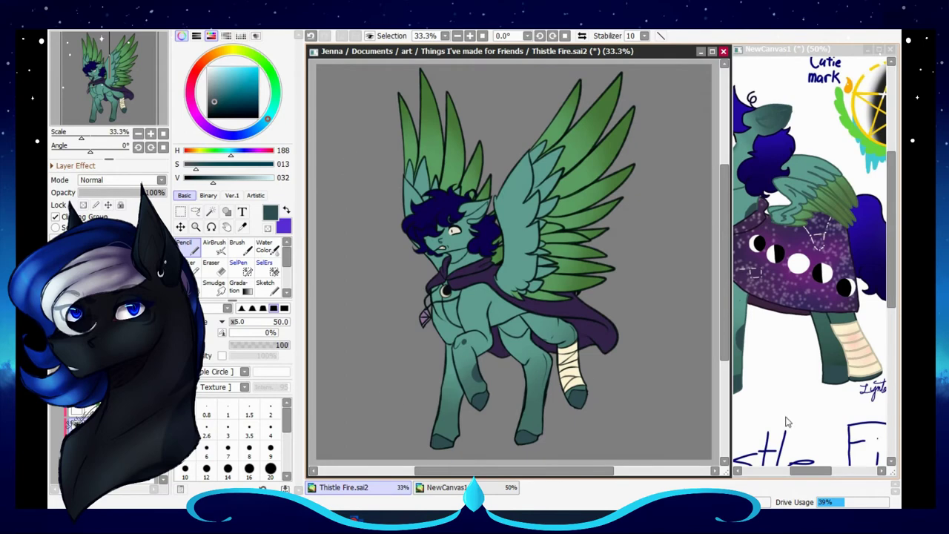
Paint the muzzle and a neck patch dark teal, and airbrush dark teal shading onto the ear.
scroll(508, 274, up, 4)
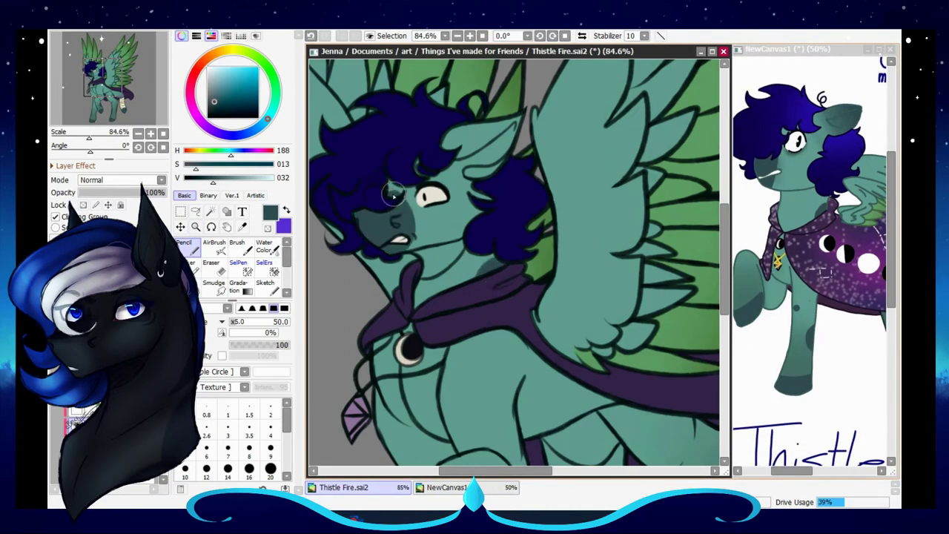
key(v)
key(e)
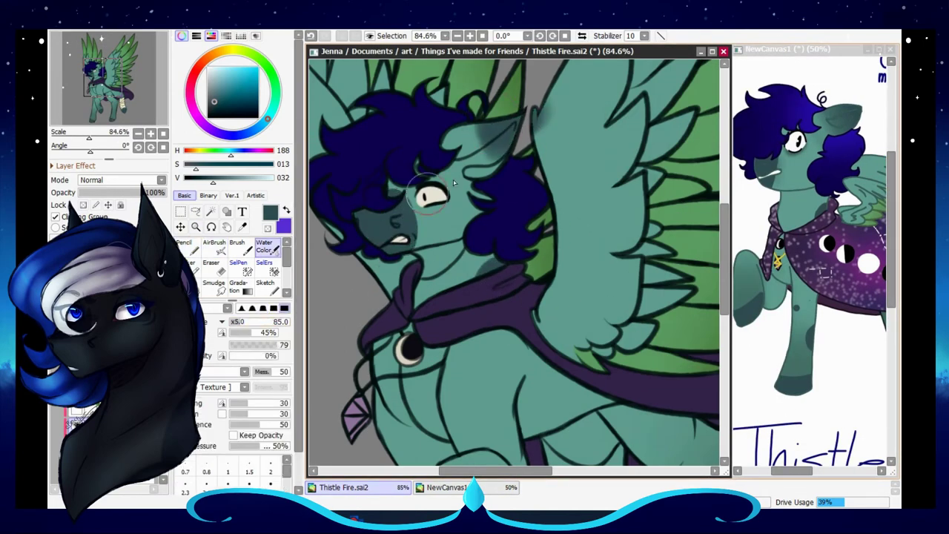
Colour the necklace cord and the pendant's wire lines golden yellow with the Pencil.
scroll(453, 180, down, 4)
alt+click(778, 261)
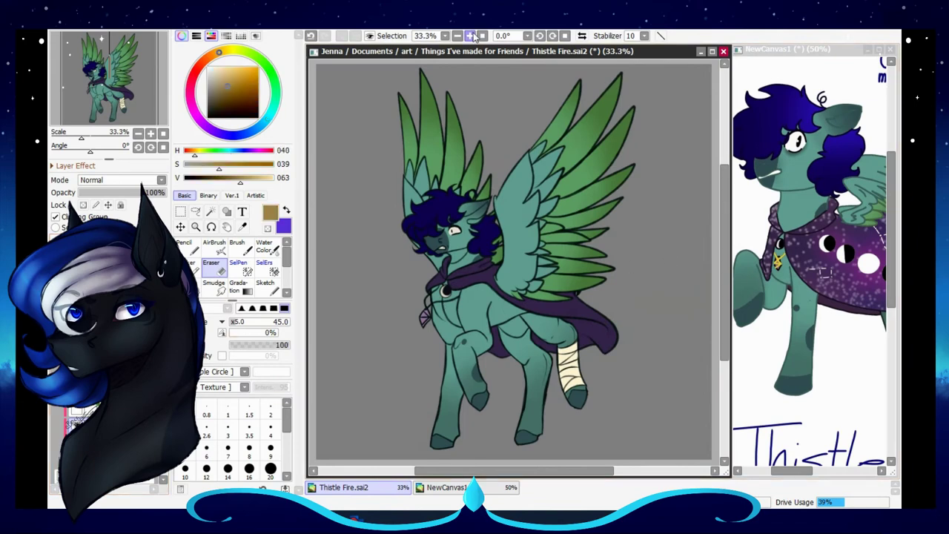
scroll(795, 236, up, 3)
key(n)
scroll(432, 311, up, 9)
mouse_move(461, 132)
mouse_down()
mouse_move(519, 249)
mouse_move(630, 194)
mouse_up()
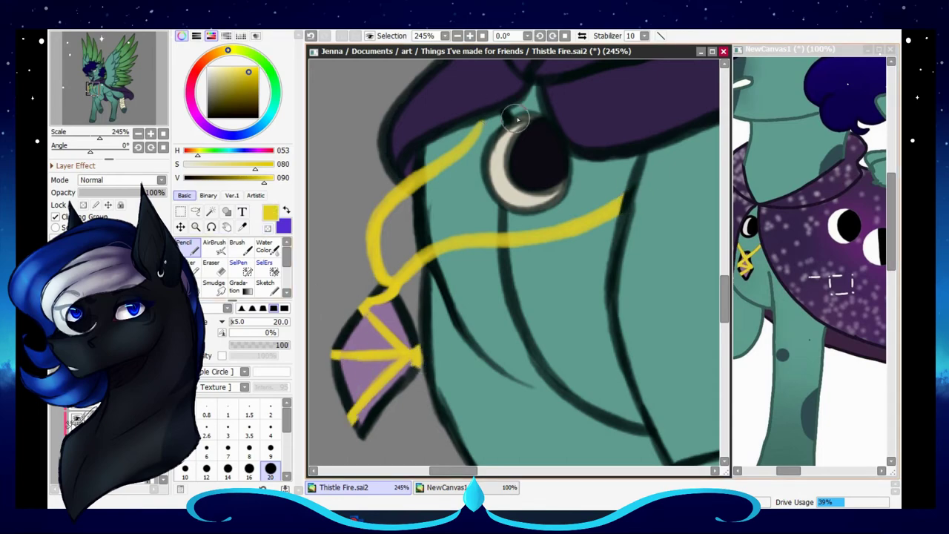
scroll(478, 75, down, 8)
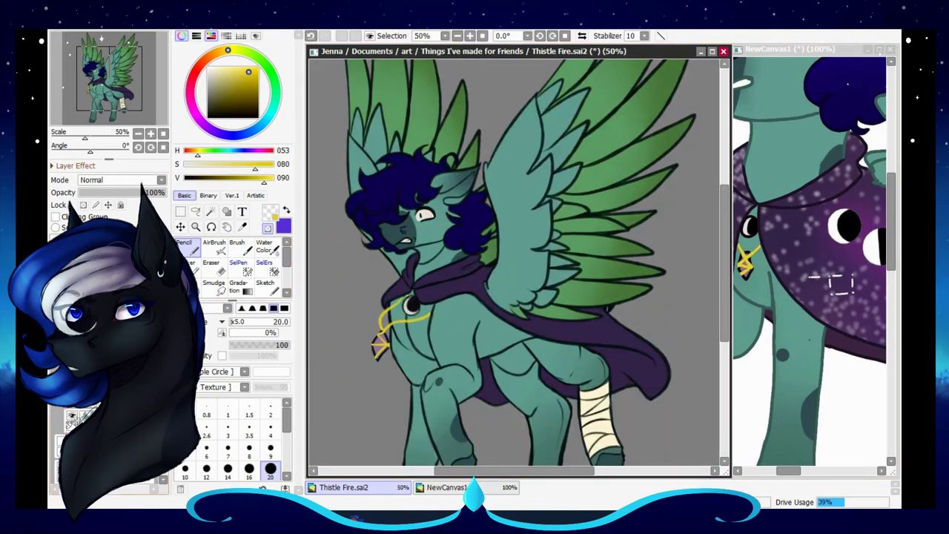
Paint moon phases in black and off-white on the cloak just beneath the wing.
scroll(552, 345, up, 2)
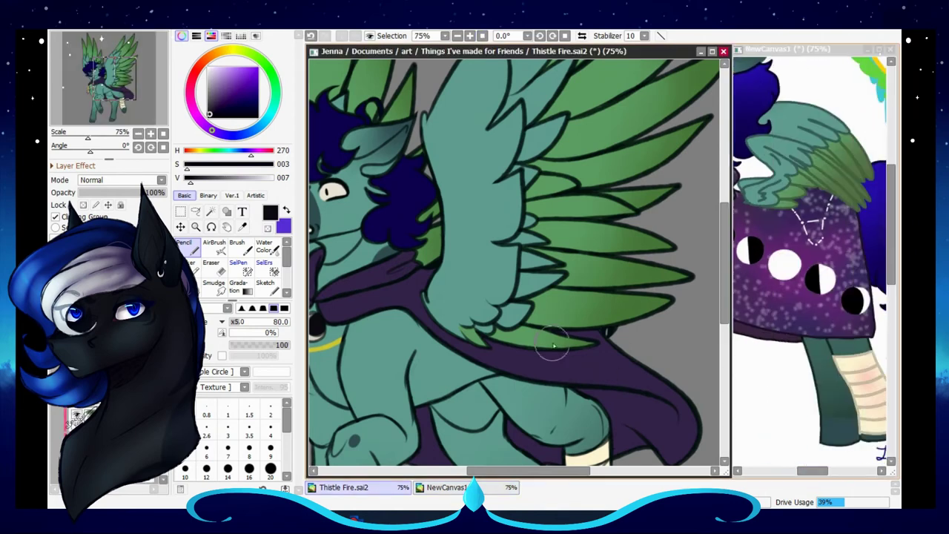
click(83, 205)
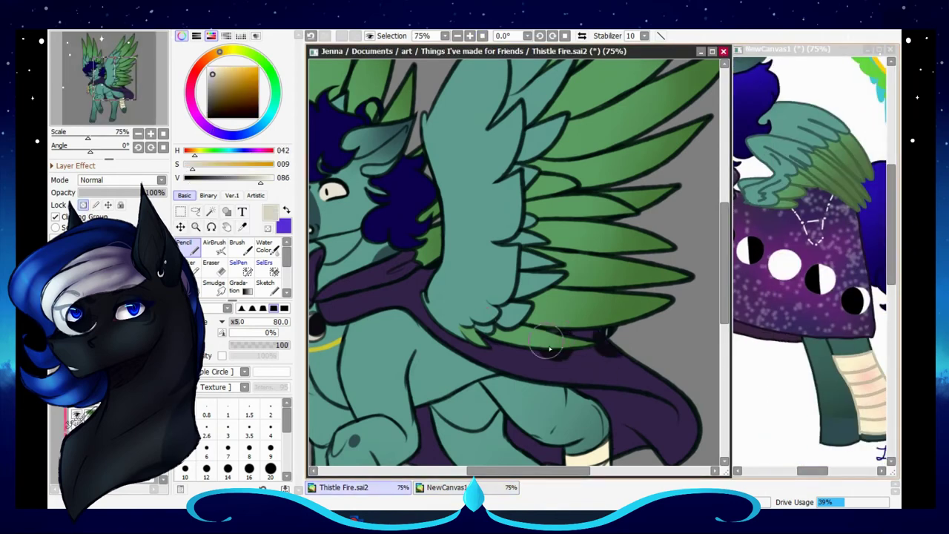
alt+click(629, 348)
scroll(620, 405, down, 3)
Airbrush magenta purple and indigo gradients over the cloak, collar and trailing part, and blend them.
key(v)
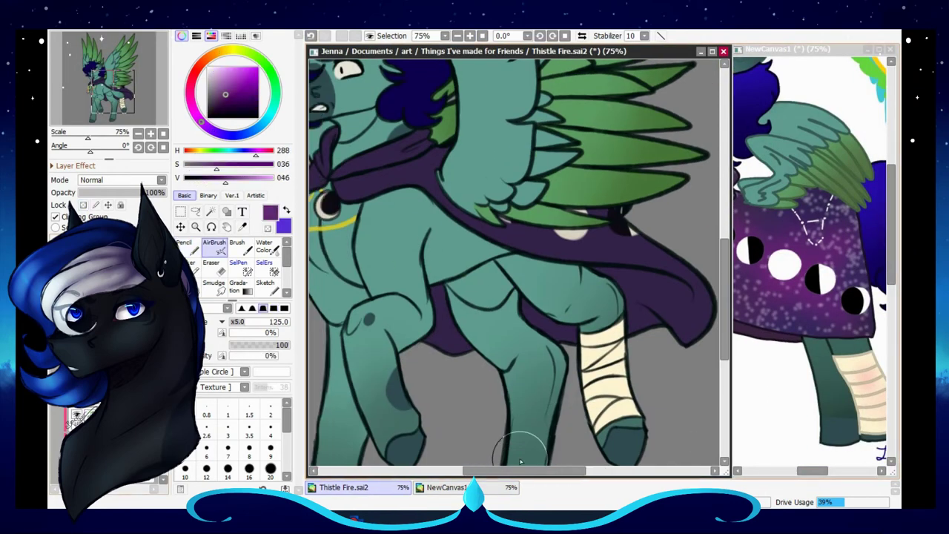
key(c)
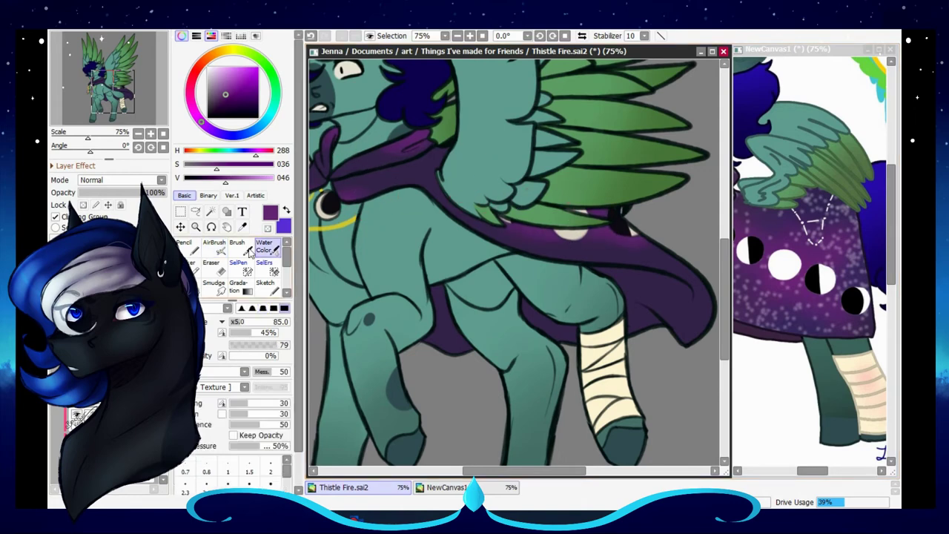
alt+click(603, 265)
key(e)
drag(432, 176, 529, 176)
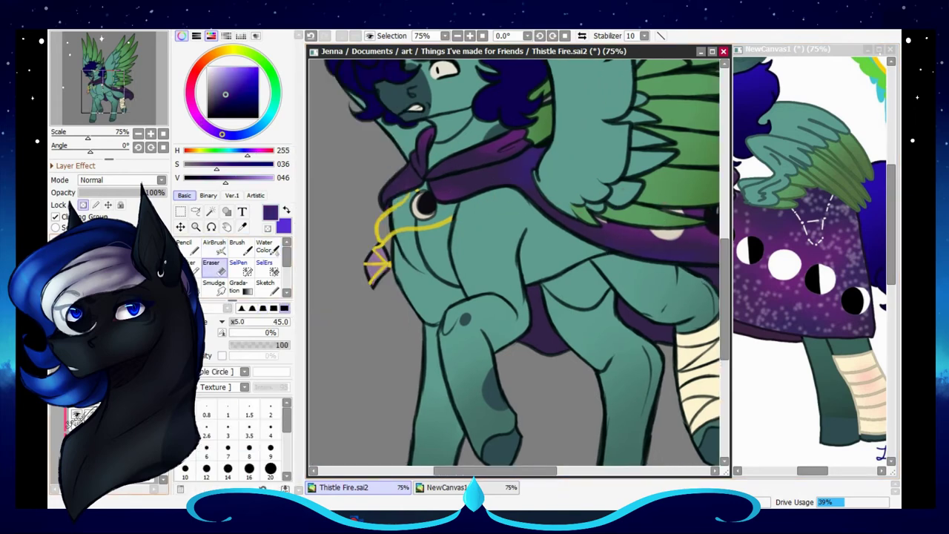
Recolour the cloak's inner lining behind the legs with a dark reddish purple.
key(n)
click(198, 166)
scroll(510, 275, right, 3)
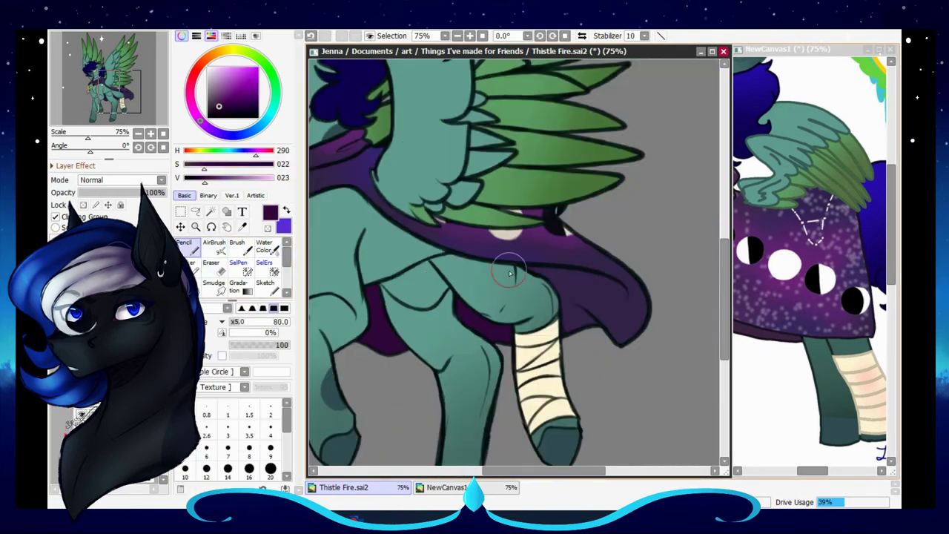
click(458, 37)
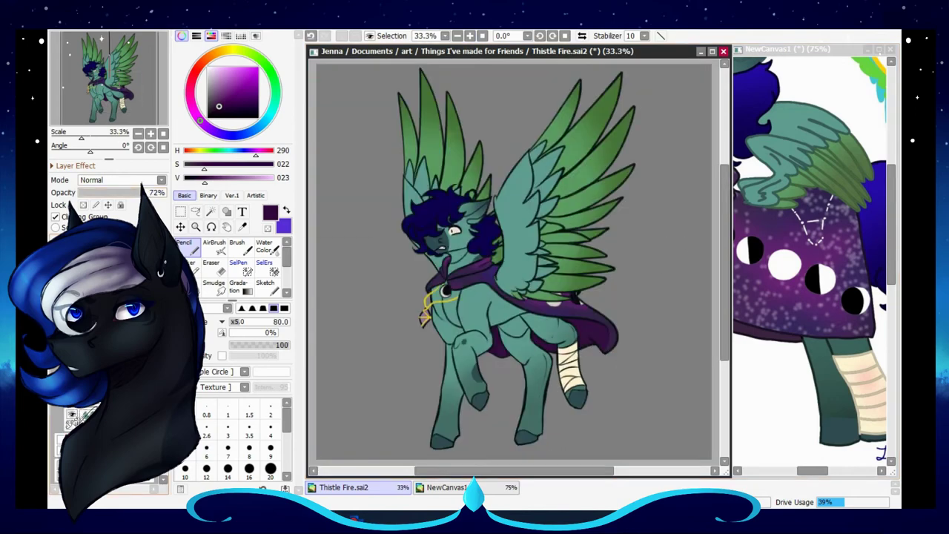
Paint small off-white stars on the cloak's hood and collar with the Brush, and transform the star pattern to spread it.
scroll(398, 255, up, 3)
key(b)
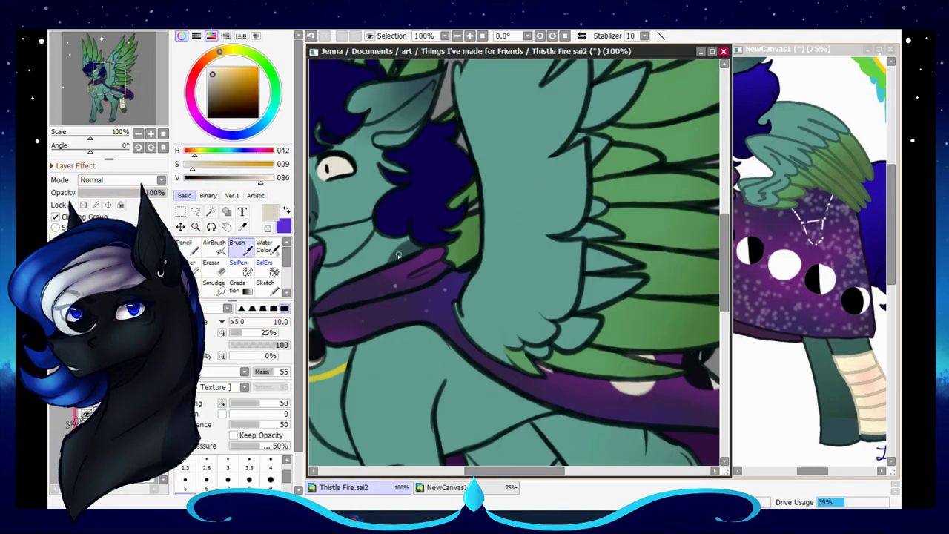
key(ctrl)
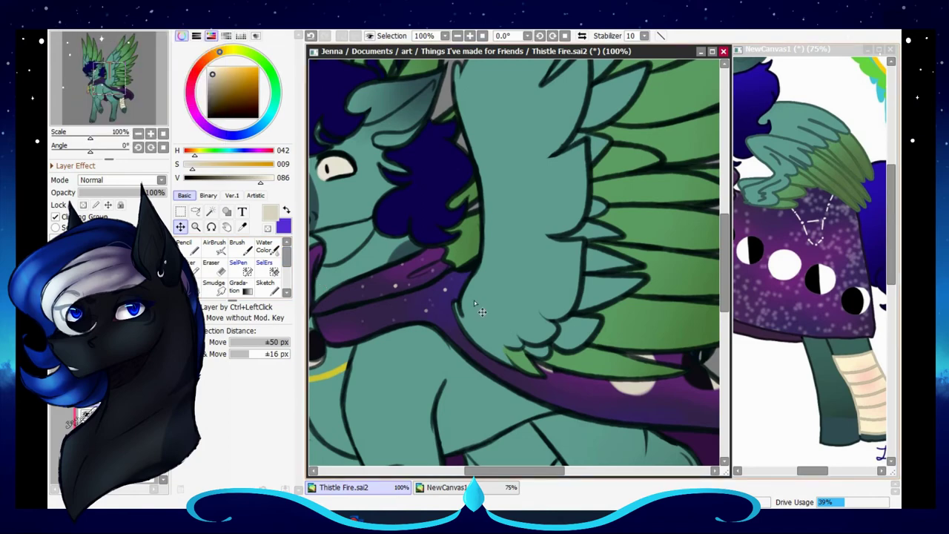
key(ctrl+t)
key(Return)
scroll(425, 330, down, 1)
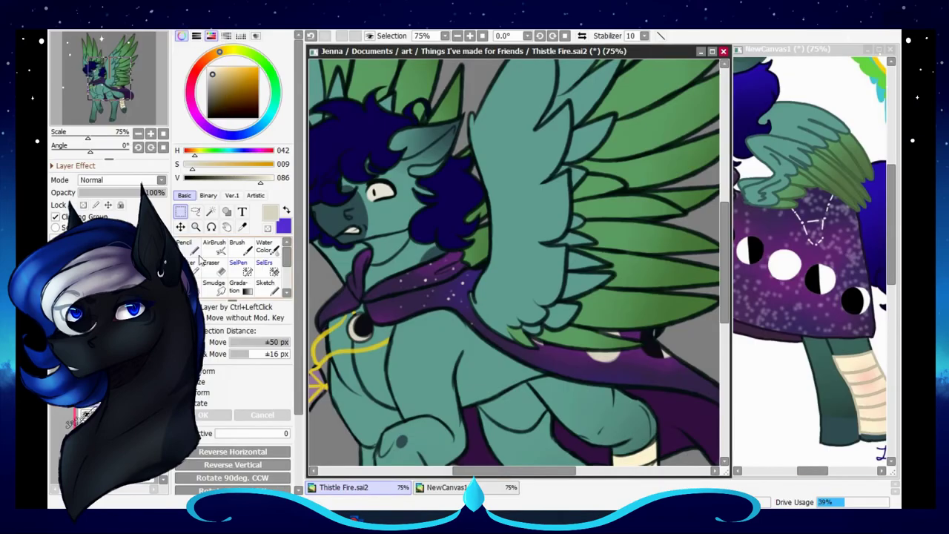
scroll(332, 224, left, 3)
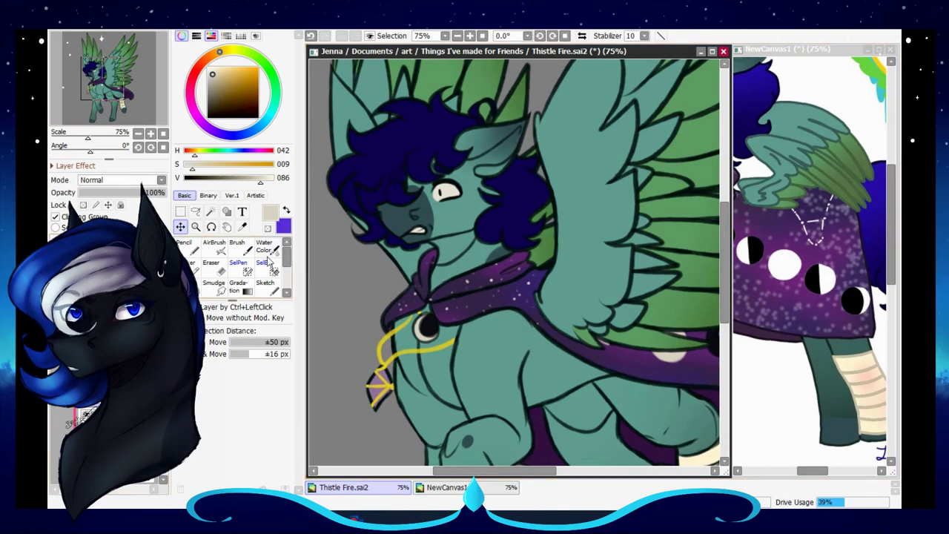
Apply the star pattern transformation, and add more small off-white stars to the cloak's trailing part with the Brush.
key(minus)
key(minus)
key(minus)
key(ctrl+t)
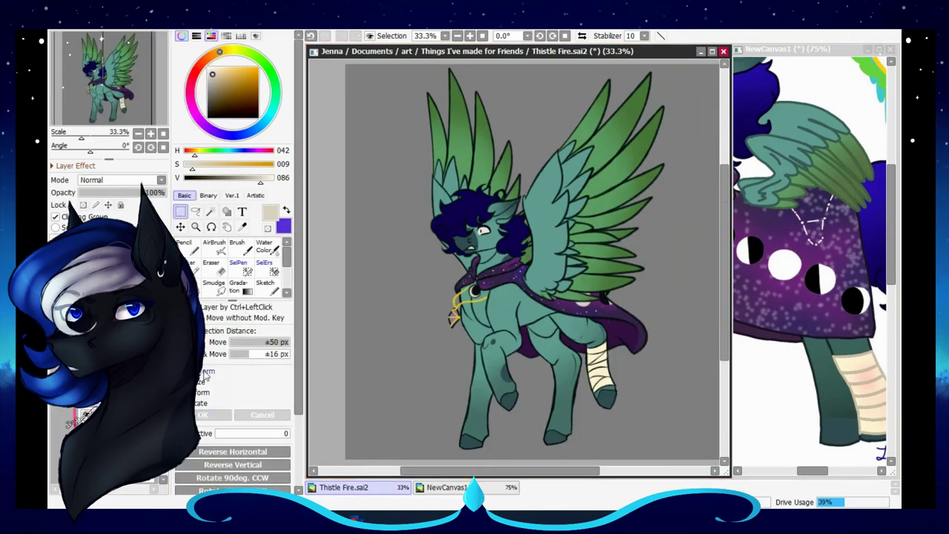
key(Return)
click(236, 245)
click(151, 133)
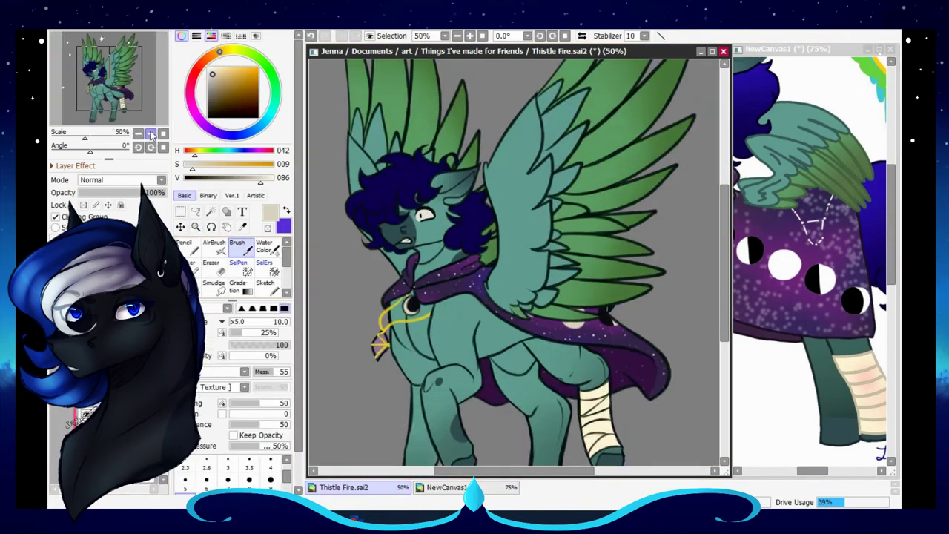
key(ctrl)
drag(604, 434, 604, 426)
Paint a dark purple shadow on the neck between the jaw and the cloak's collar with the Pencil.
click(123, 179)
click(130, 215)
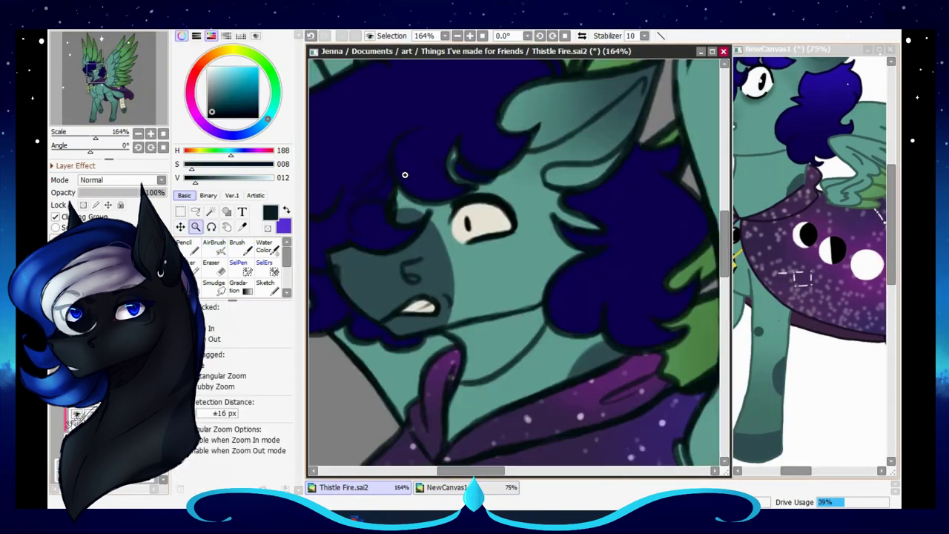
click(405, 174)
key(b)
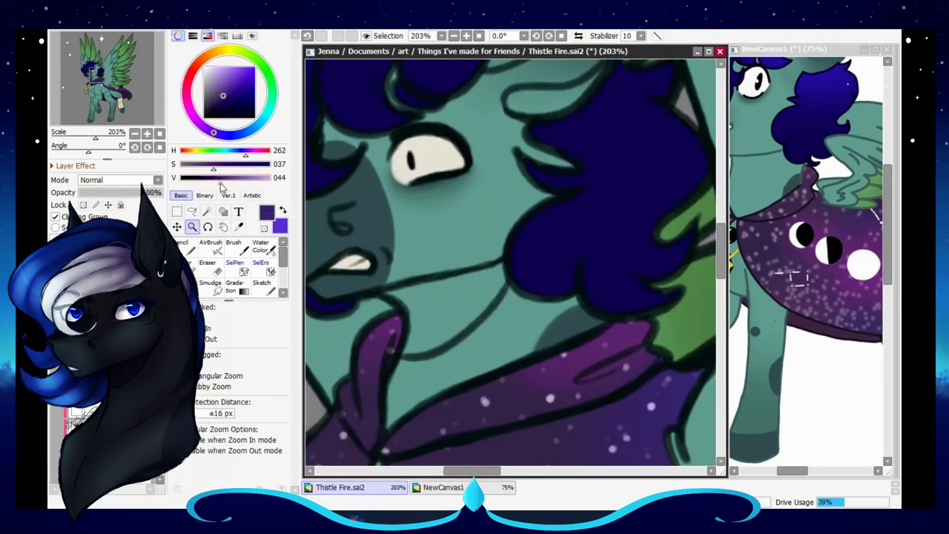
key(b)
drag(386, 292, 498, 274)
scroll(474, 292, down, 4)
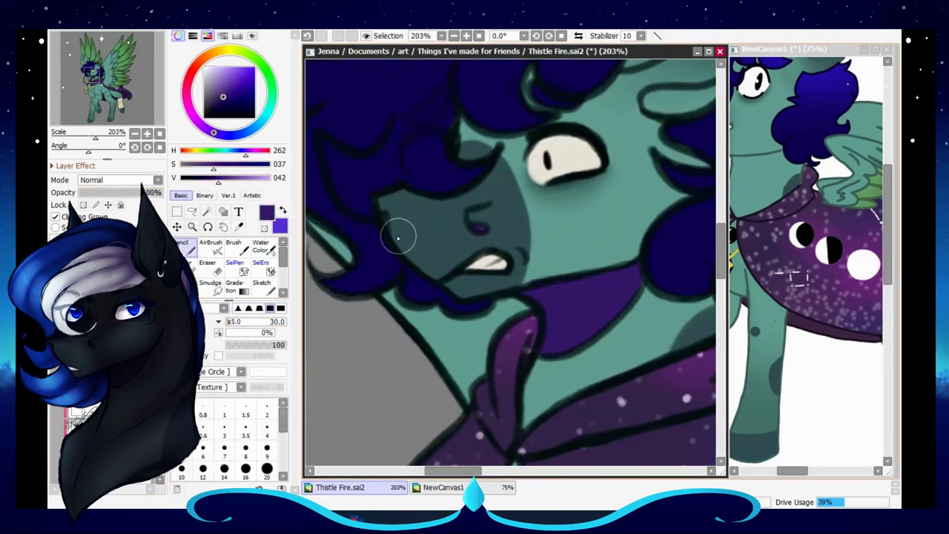
Paint a dark purple shadow on the far hind thigh beneath the cloak, and lower the shadow layer's opacity.
scroll(476, 215, up, 2)
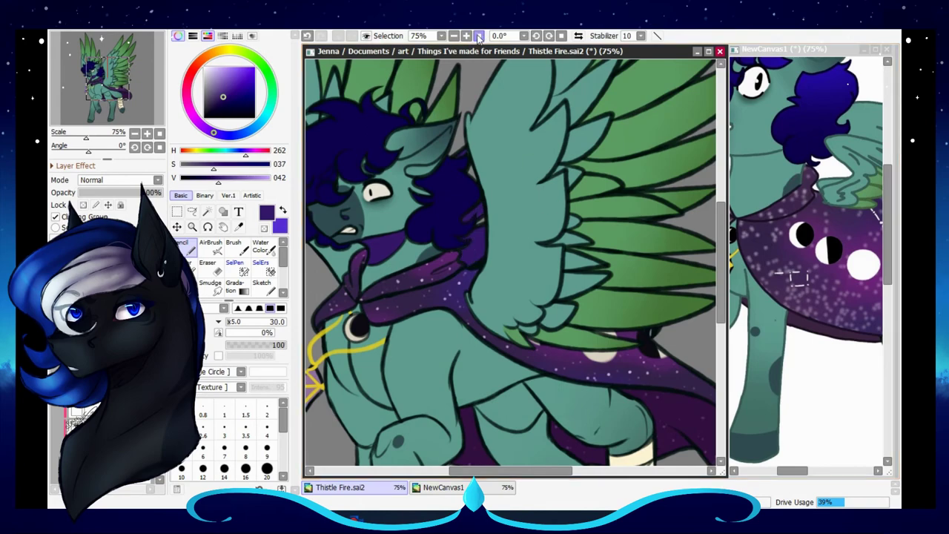
scroll(531, 211, up, 2)
alt+click(526, 295)
scroll(526, 295, down, 5)
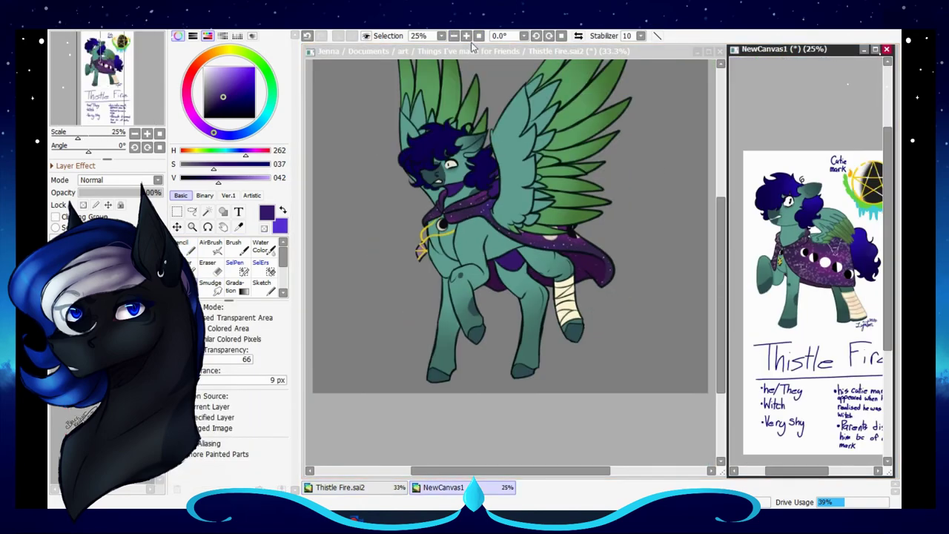
scroll(119, 180, down, 1)
click(106, 193)
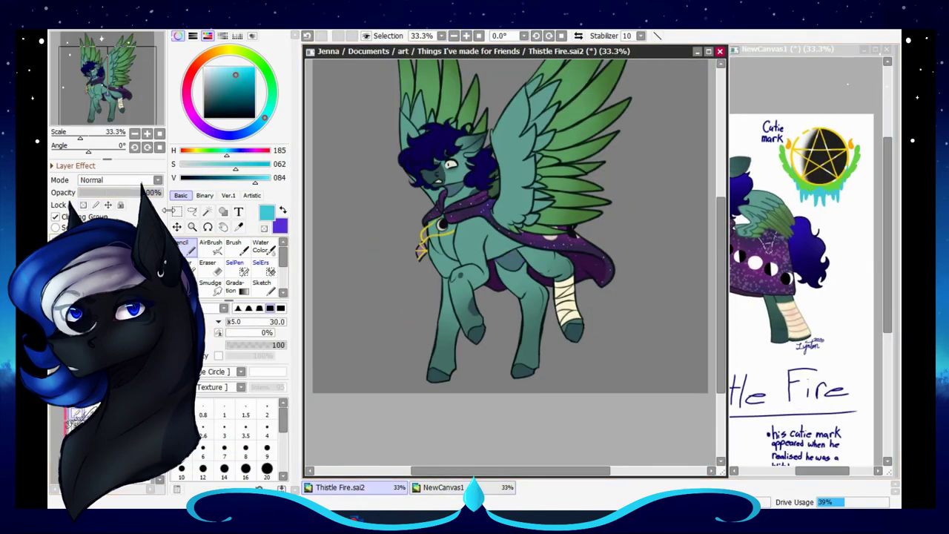
Paint the visible lower part of the cutie mark on the hip below the cloak, with cyan drips and a green edge.
scroll(438, 246, up, 4)
drag(425, 215, 437, 245)
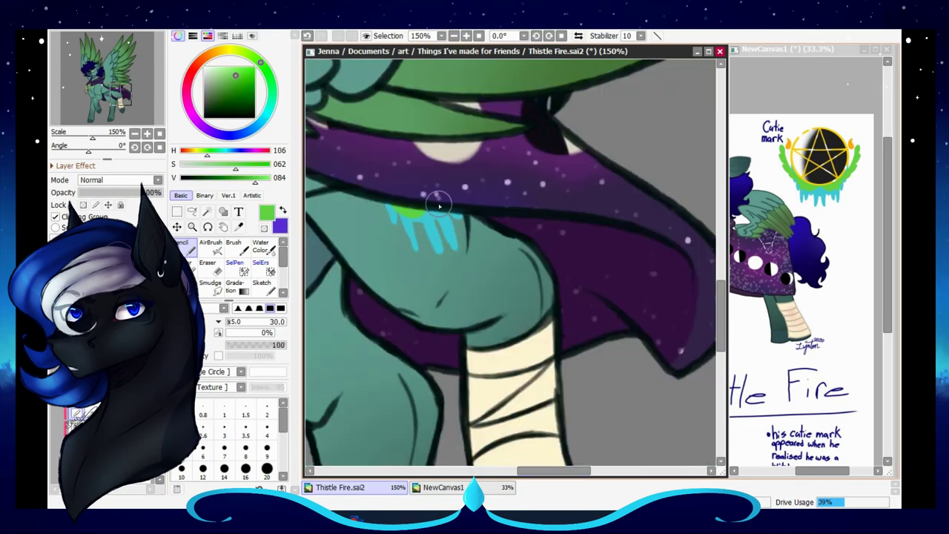
scroll(438, 206, down, 4)
Paint a muted purple shadow across the eye white just beneath the upper eyelid and clean up its edges.
alt+click(355, 143)
scroll(534, 204, up, 5)
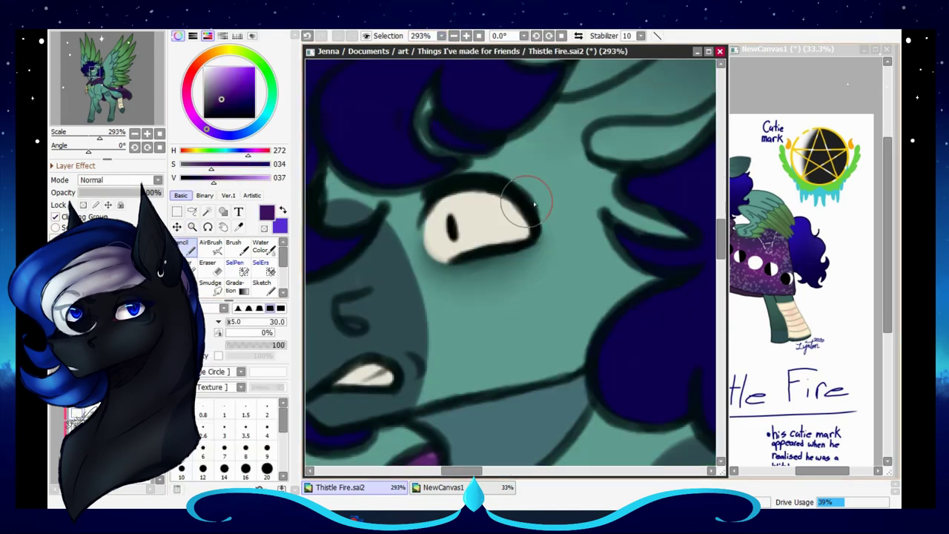
mouse_move(533, 201)
mouse_down()
mouse_move(430, 219)
mouse_move(523, 200)
mouse_up()
key(e)
Blend brighter indigo blue into the mane's curls with the Water Color brush, following the reference sheet.
scroll(511, 222, down, 5)
drag(815, 469, 796, 468)
scroll(521, 373, right, 2)
click(261, 247)
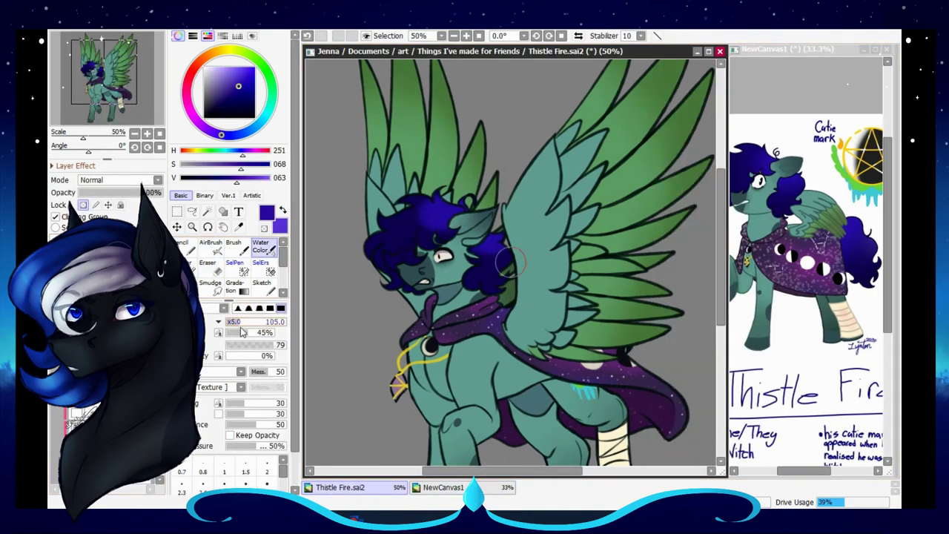
scroll(436, 251, up, 8)
key(b)
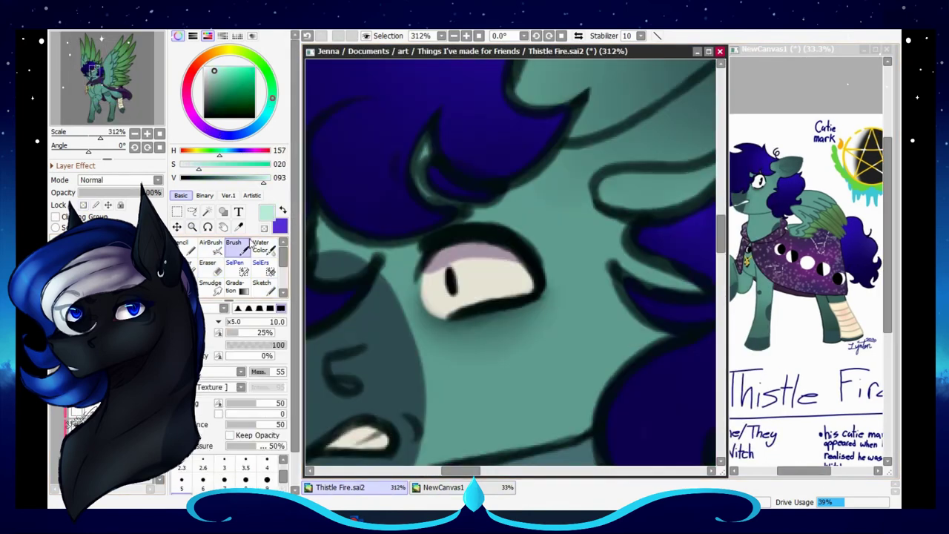
scroll(469, 66, down, 8)
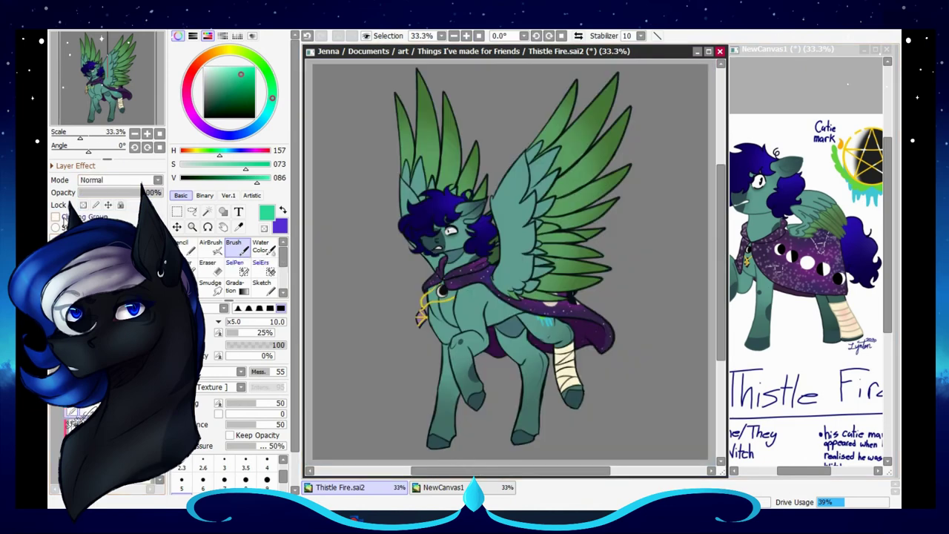
Shade the purple pendant with dark purple Pencil strokes on a clipped Multiply layer at 23% opacity.
scroll(421, 313, up, 7)
key(n)
drag(442, 249, 458, 268)
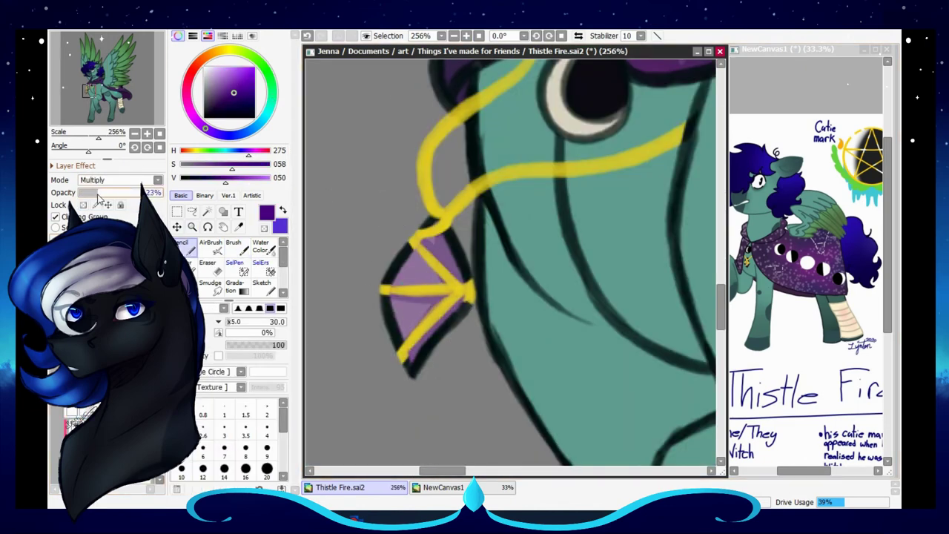
Airbrush light purple lighting over the pony's front side, soften it with Water Color, and set the layer to Overlay at 39%.
key(a)
scroll(404, 311, down, 7)
mouse_move(418, 119)
mouse_down()
mouse_move(410, 273)
mouse_move(333, 269)
mouse_up()
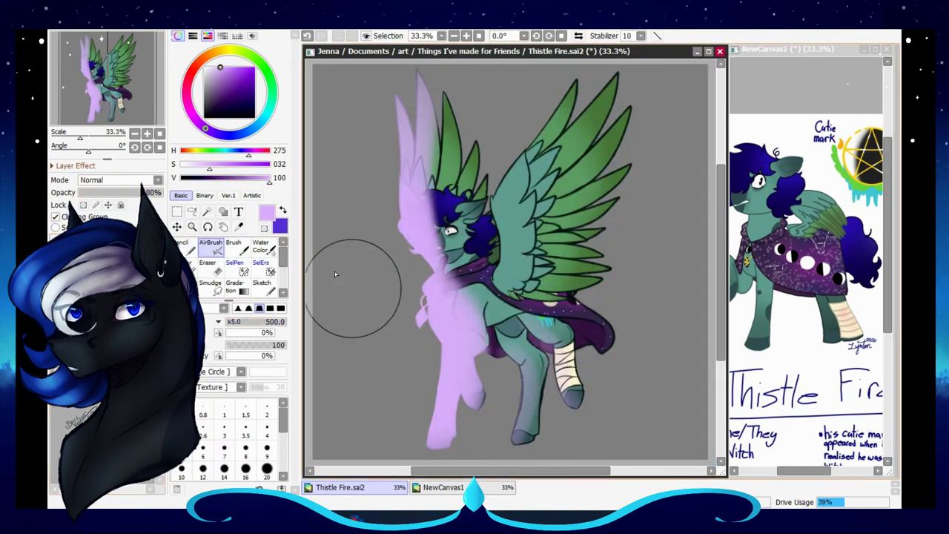
click(261, 246)
drag(415, 149, 578, 423)
click(121, 179)
click(121, 213)
key(ctrl+z)
key(ctrl+z)
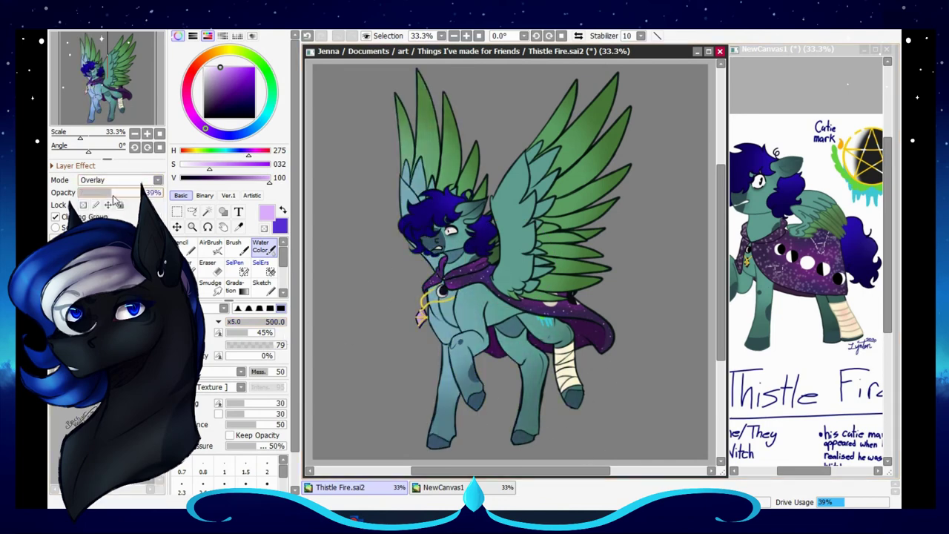
Airbrush very dark purple over the wing tips, trailing cloak and hind legs, and blend it on a clipped Multiply layer.
key(a)
mouse_move(608, 232)
mouse_down()
mouse_move(519, 349)
mouse_move(438, 111)
mouse_up()
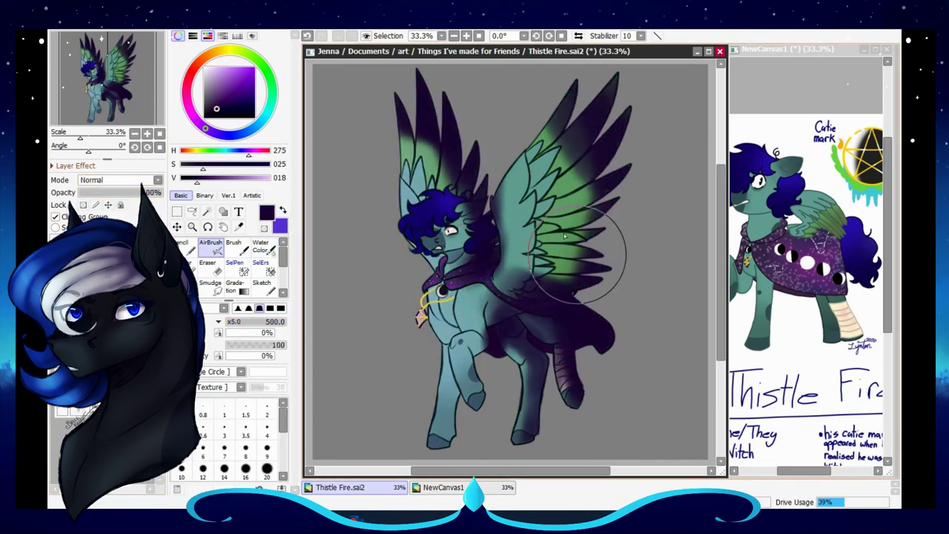
mouse_move(585, 103)
mouse_down()
mouse_move(548, 222)
mouse_move(560, 169)
mouse_move(582, 330)
mouse_up()
click(261, 246)
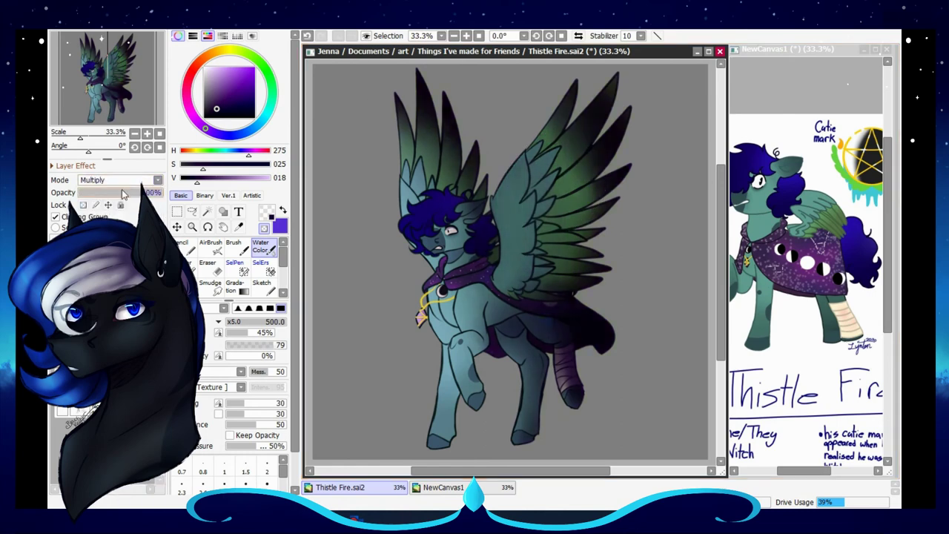
Cover the whole pony with diagonal red, orange, yellow, green, cyan and violet bands using the Pencil at size 500.
key(ctrl+z)
key(ctrl+z)
key(n)
key(ctrl+z)
drag(415, 111, 474, 171)
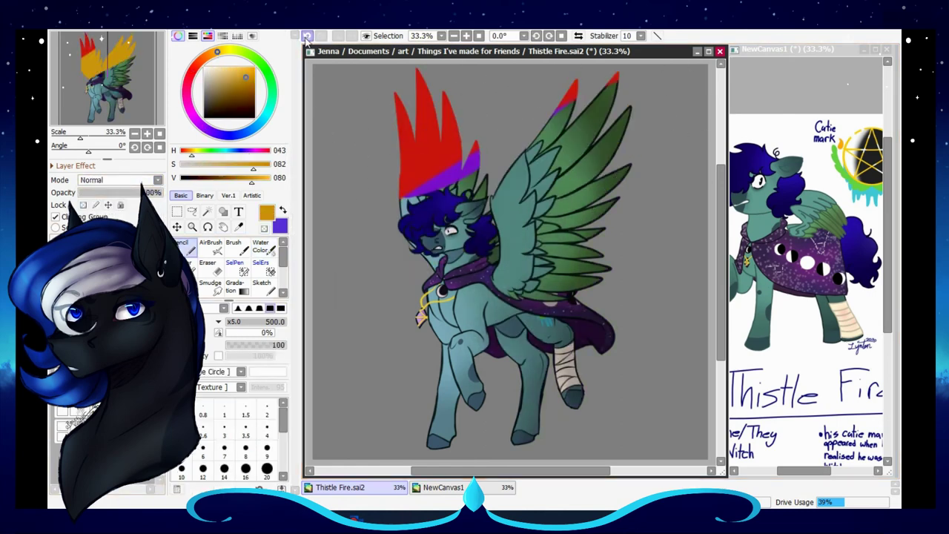
drag(401, 222, 622, 104)
drag(430, 334, 616, 223)
drag(438, 422, 607, 326)
Apply a Gaussian Blur to the rainbow bands and set their layer to Overlay at 11% opacity.
click(381, 74)
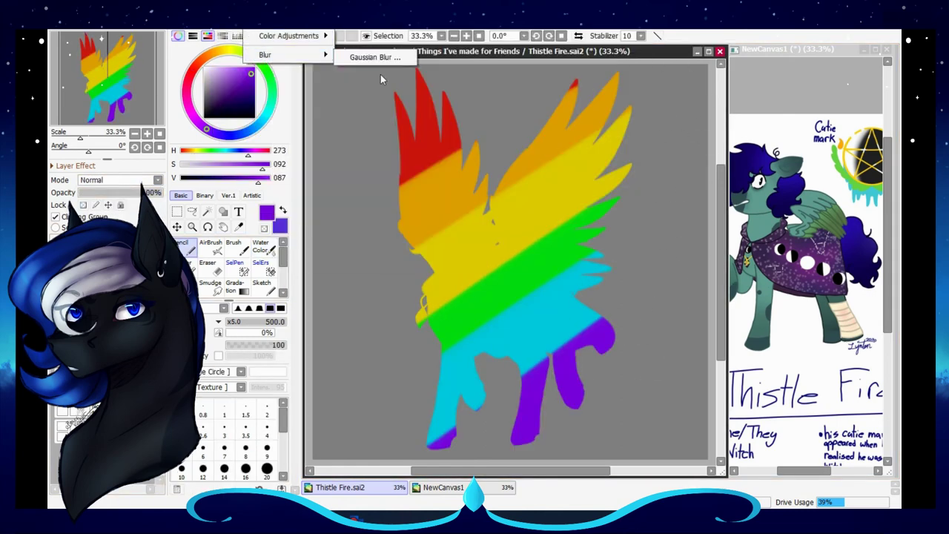
click(398, 265)
click(157, 180)
drag(149, 192, 97, 192)
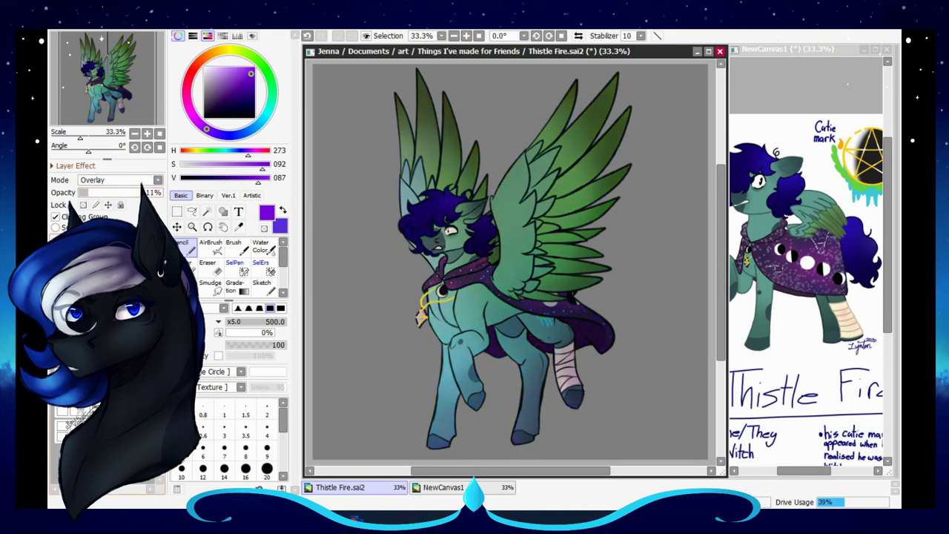
Airbrush light blue highlights on the mane, set their layer to Dodge at 40% opacity, and choose Water Color for blending.
click(210, 246)
scroll(474, 244, up, 5)
click(231, 69)
mouse_move(400, 193)
mouse_down()
mouse_move(459, 282)
mouse_move(504, 274)
mouse_up()
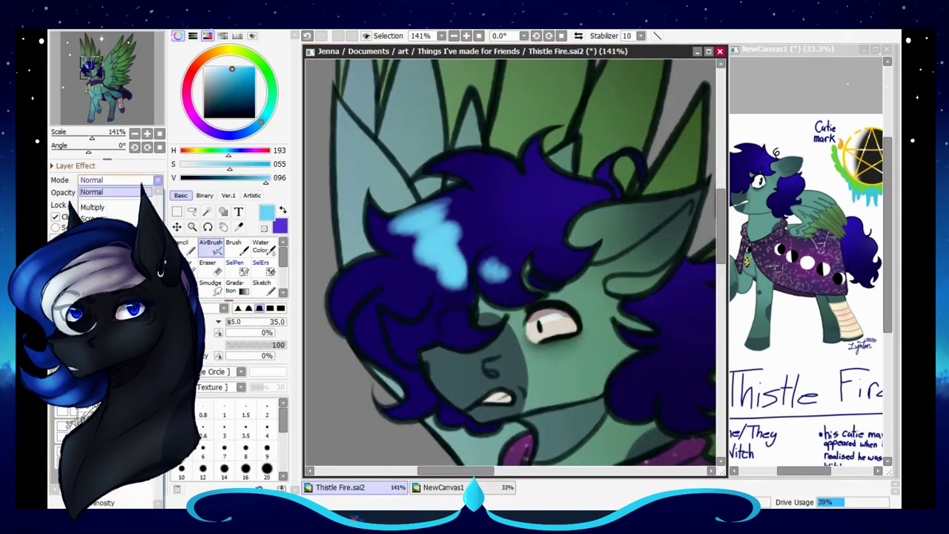
click(157, 180)
click(96, 180)
drag(148, 192, 115, 192)
scroll(445, 148, down, 5)
click(260, 246)
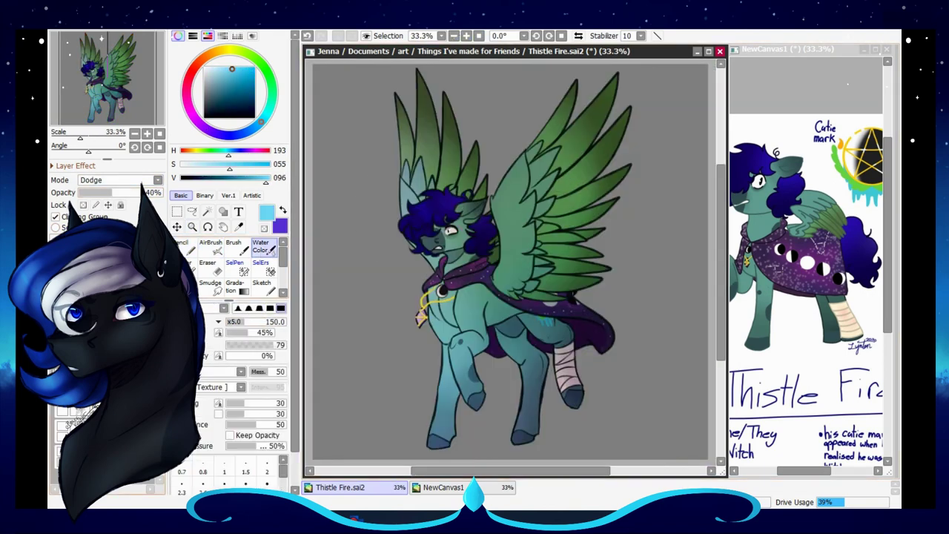